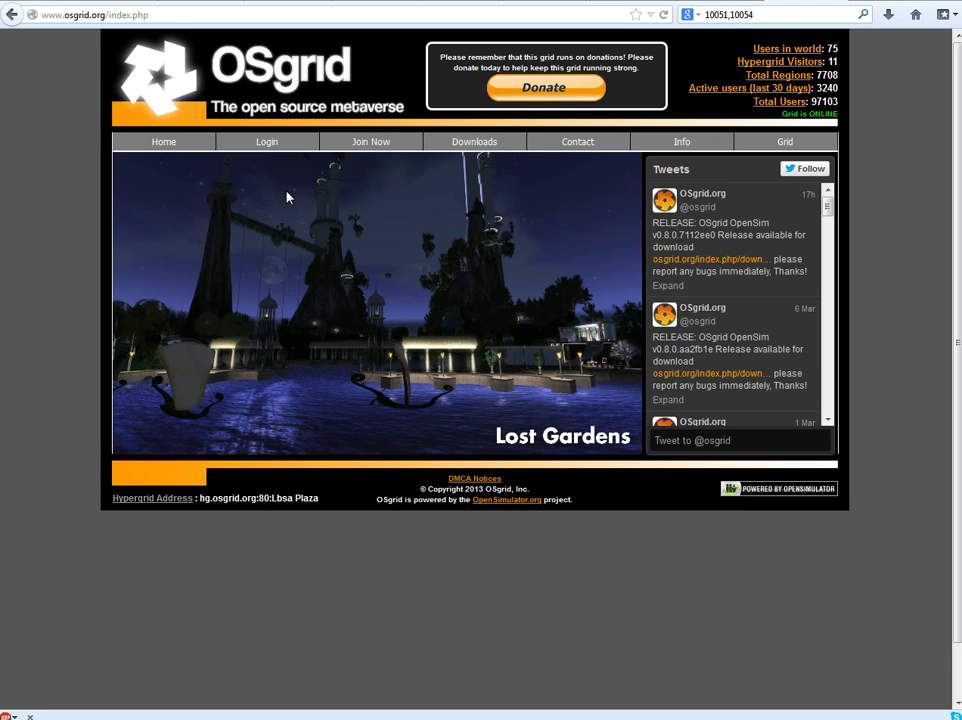
Step: Open the OSgrid Join Now form, review the prefilled avatar name, password and age certification, then go to Email
left_click(350, 147)
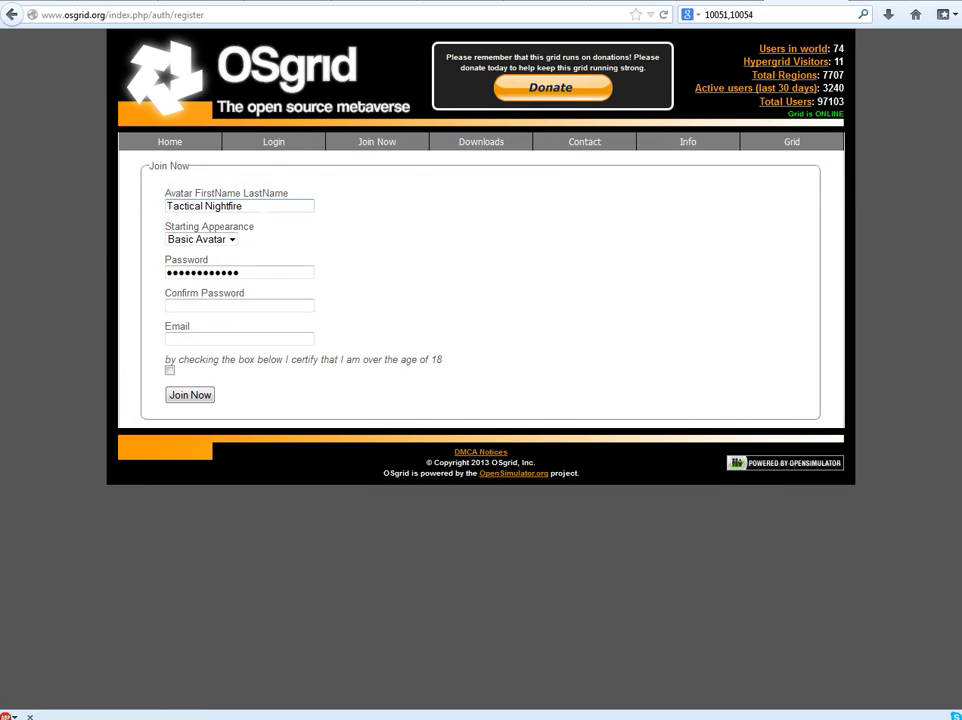
left_click(90, 259)
left_click_drag(322, 365, 343, 369)
left_click(455, 363)
left_click_drag(455, 363, 163, 363)
left_click(253, 560)
left_click_drag(300, 206, 166, 206)
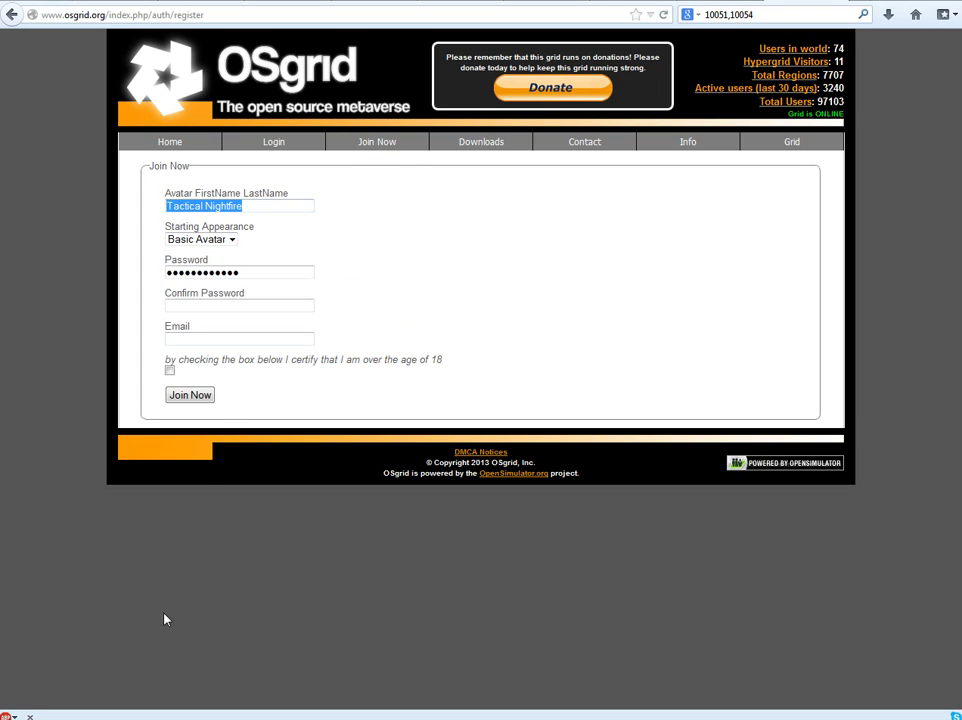
left_click(215, 338)
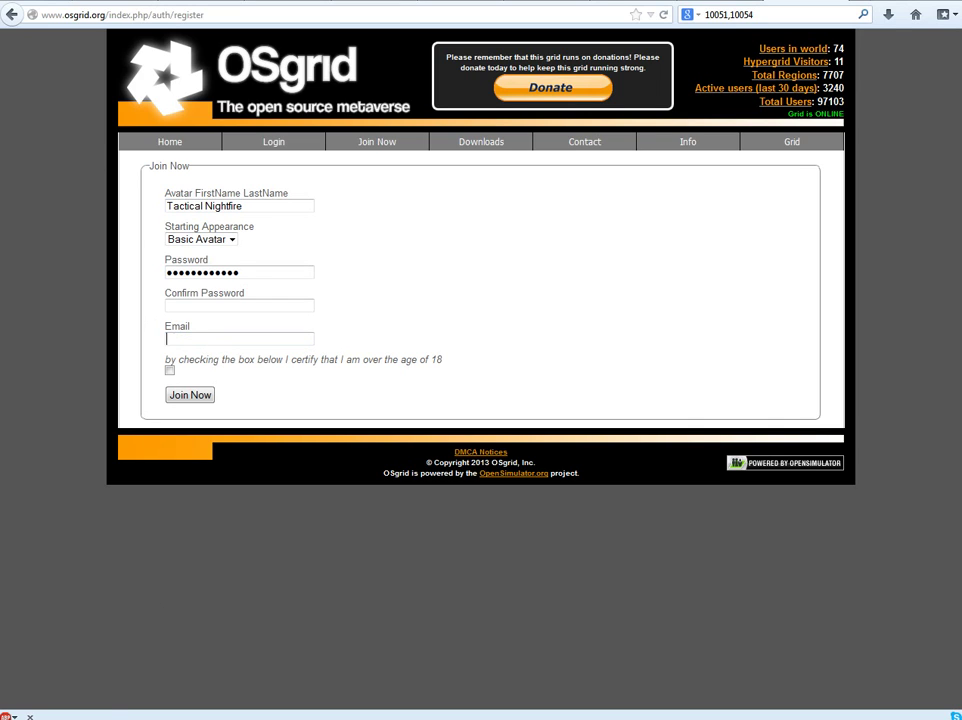
Step: In the C:\OSGRID folder, add a new folder and name it 'SteamWorks Tutorials'
key("alt+Tab")
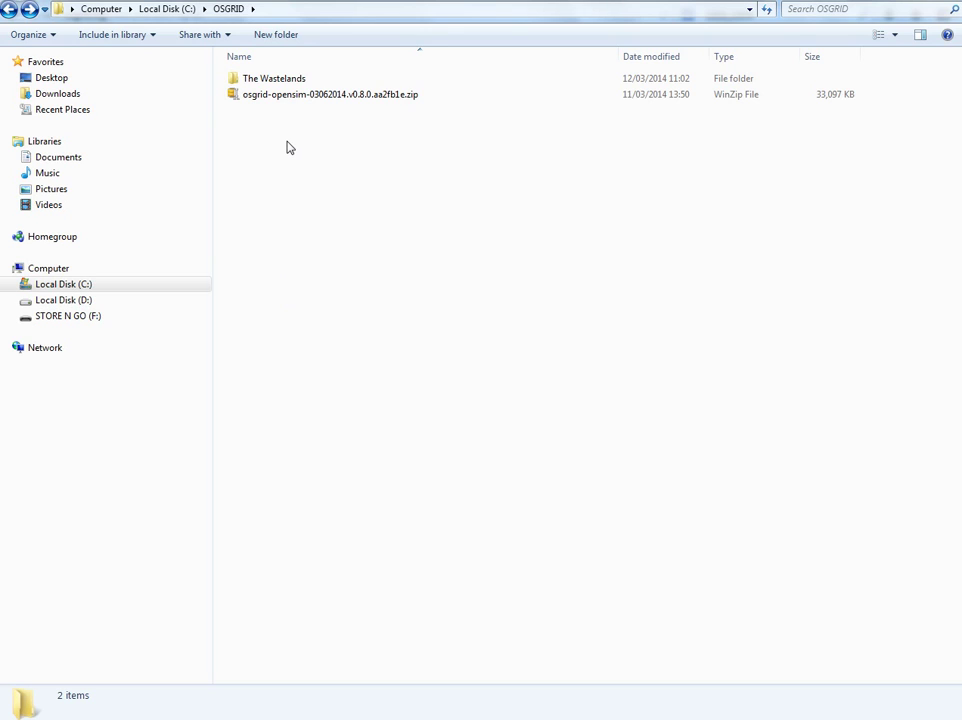
right_click(290, 266)
mouse_move(455, 450)
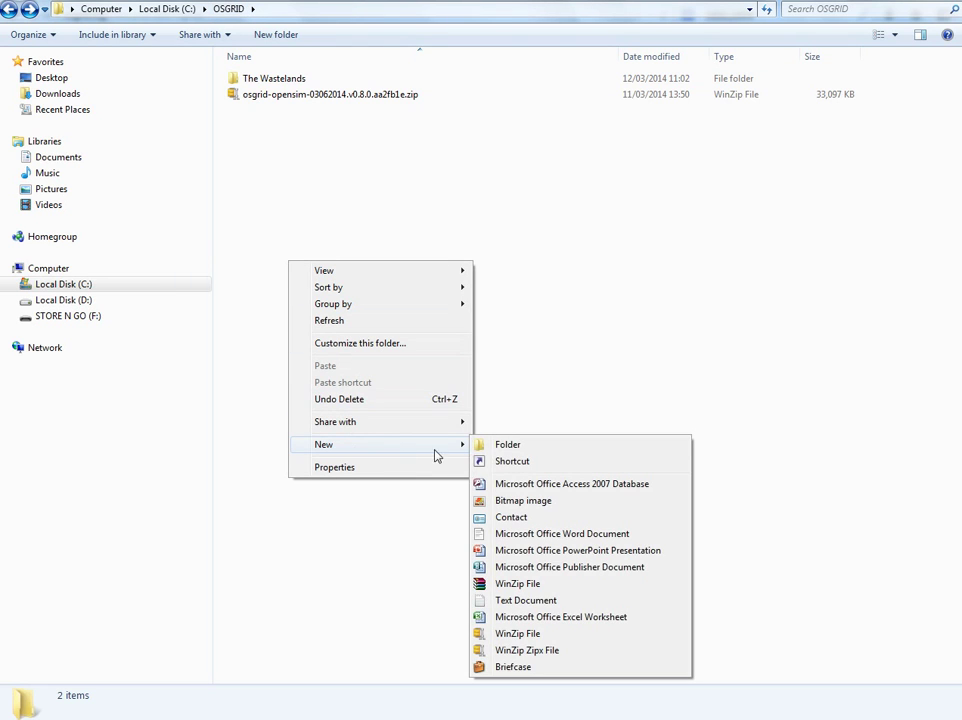
left_click(506, 445)
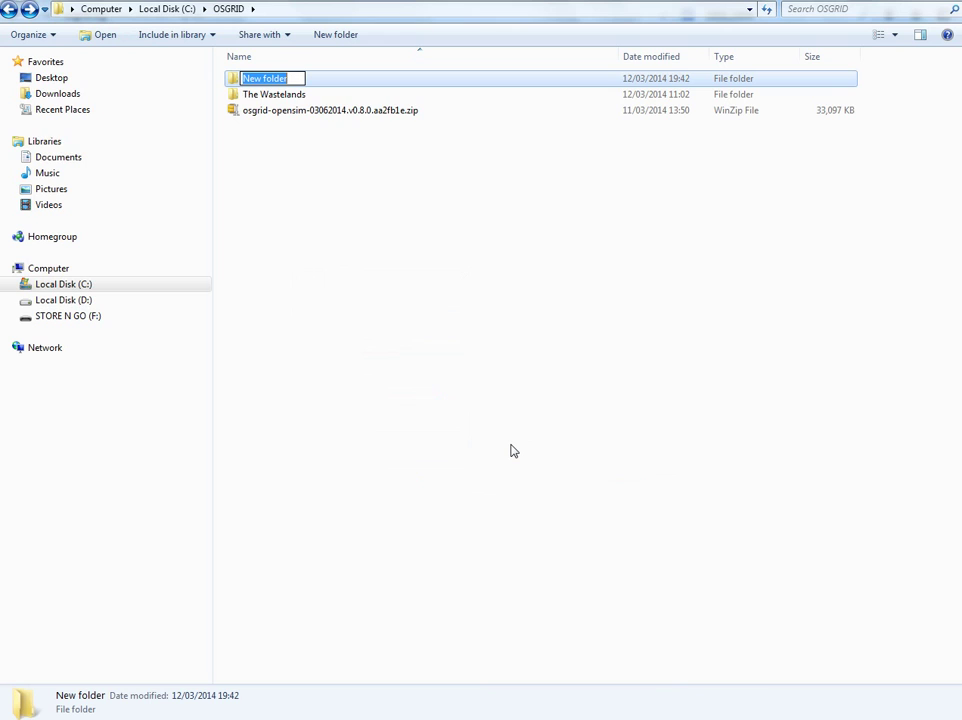
type("SteamW")
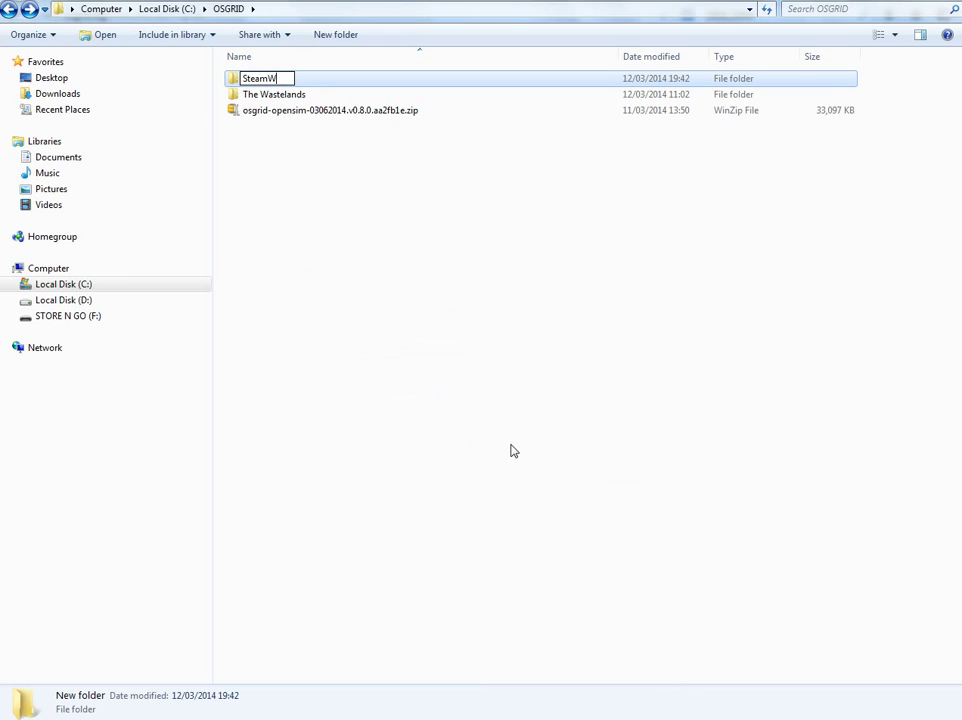
type("orks Tutorials")
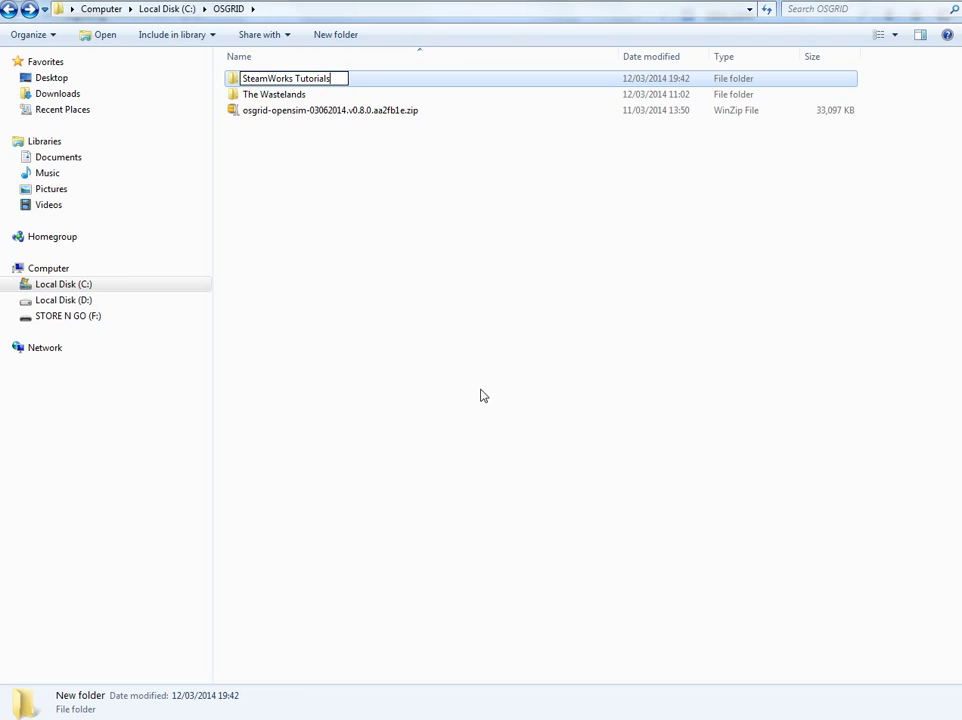
left_click(322, 195)
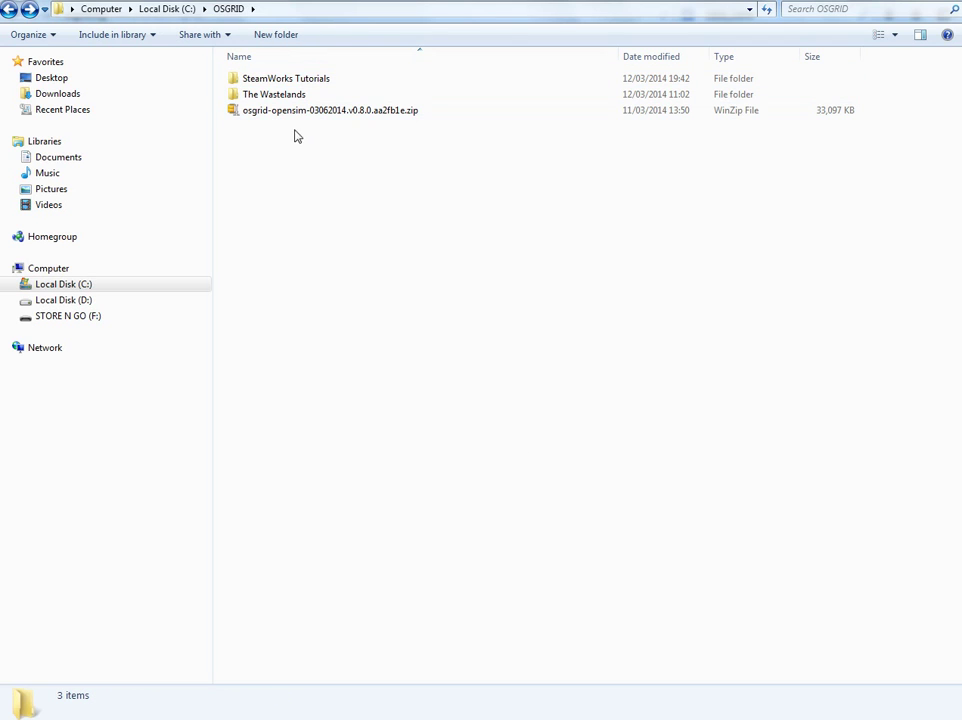
left_click(295, 78)
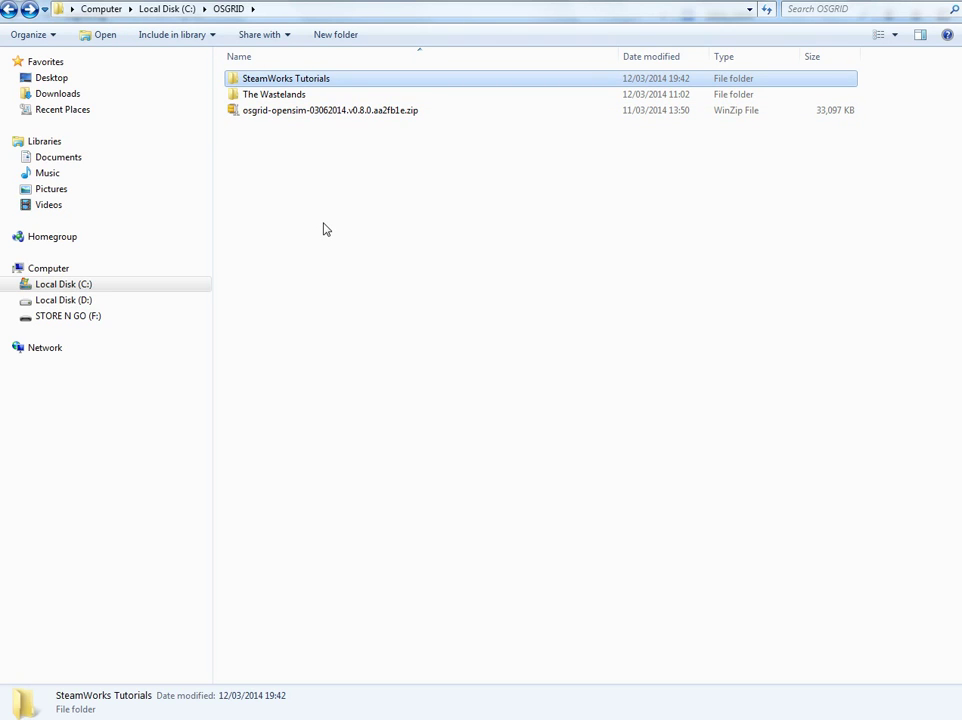
left_click_drag(322, 188, 382, 253)
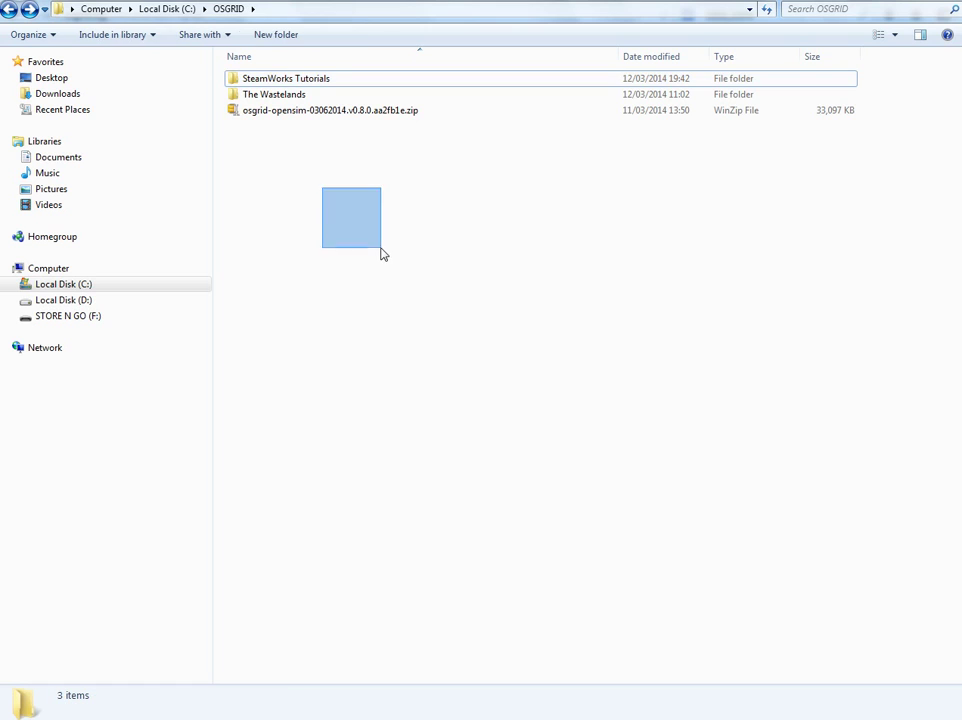
left_click_drag(324, 178, 318, 125)
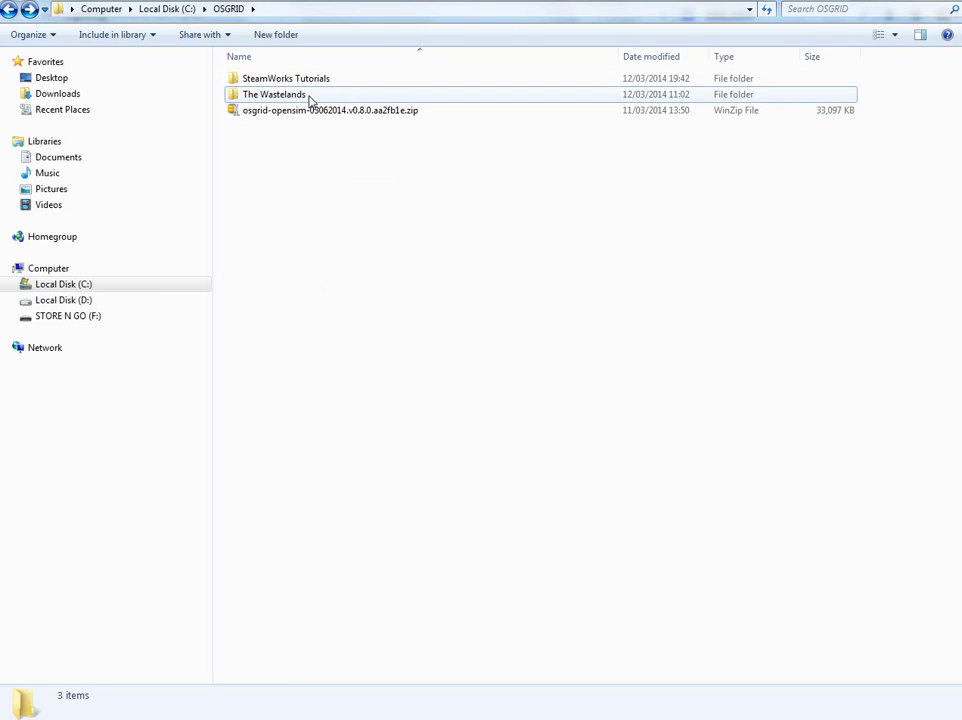
key("Down")
key("Down")
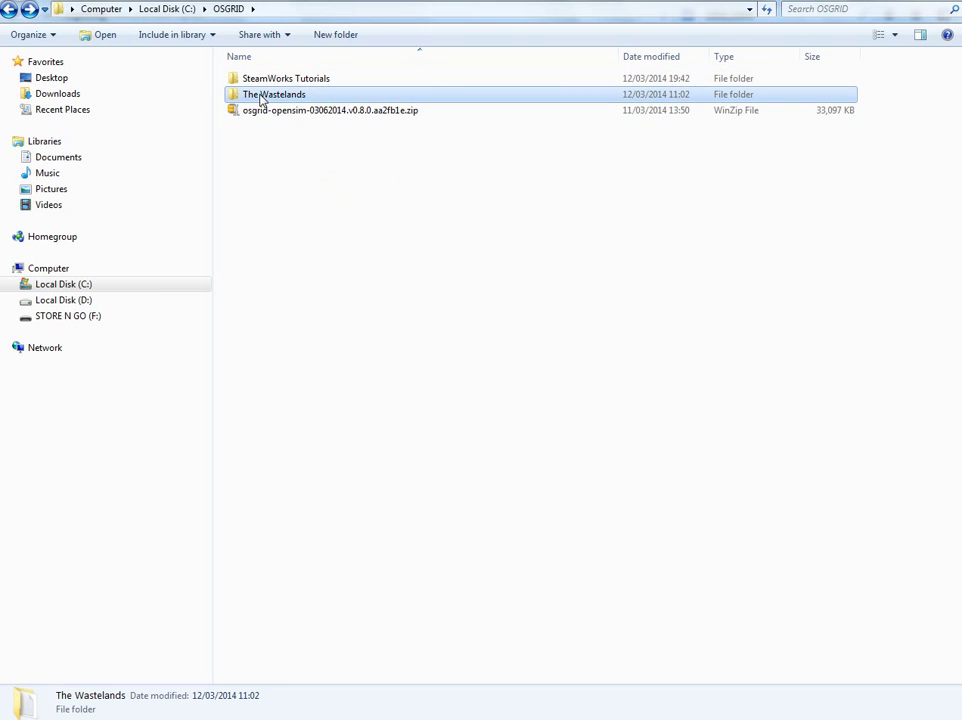
left_click(275, 82)
left_click(266, 97)
left_click(268, 78)
left_click(266, 93)
left_click(266, 82)
left_click(266, 96)
Step: Go to the osgrid.org Downloads page and check the current OpenSimulator release link
left_click(79, 661)
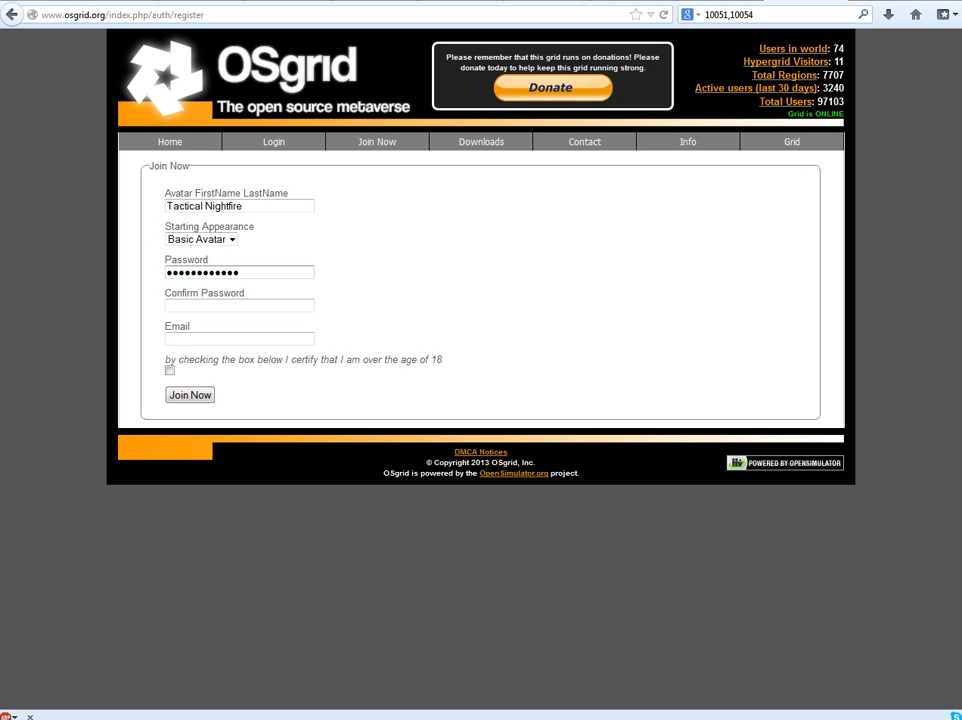
left_click(507, 143)
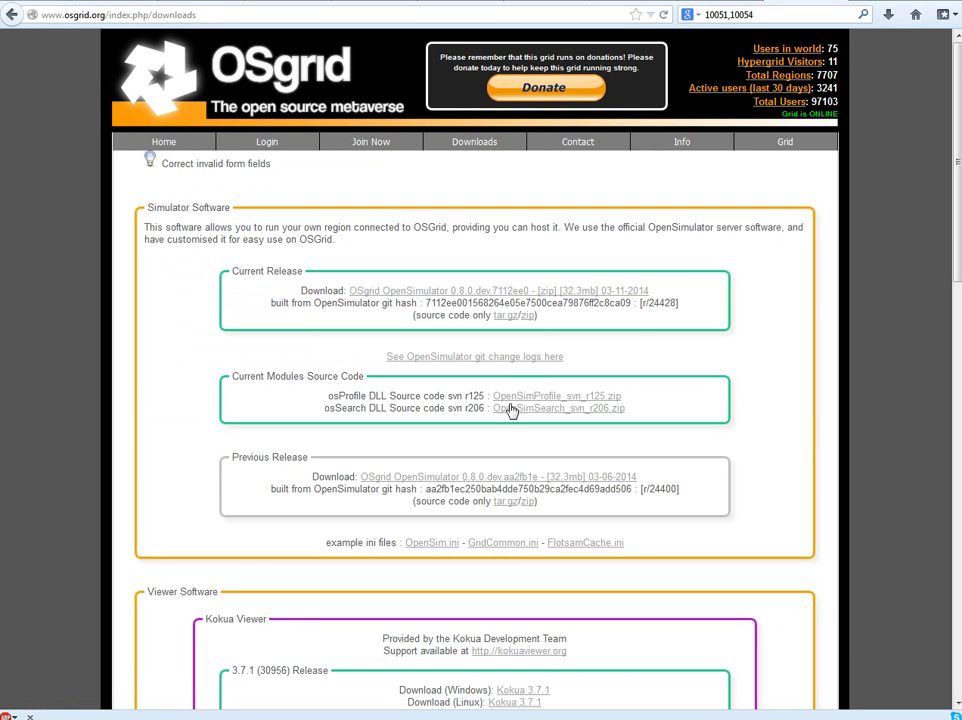
left_click_drag(650, 291, 347, 291)
left_click(354, 283)
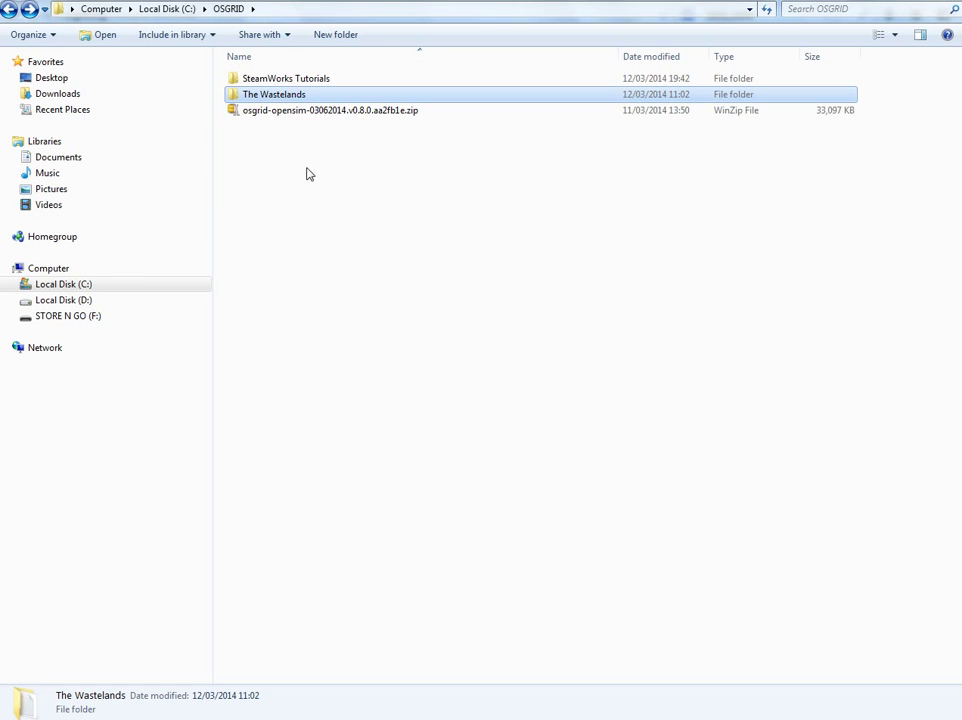
Step: Open the osgrid-opensim zip archive with WinRAR
left_click_drag(385, 220, 410, 190)
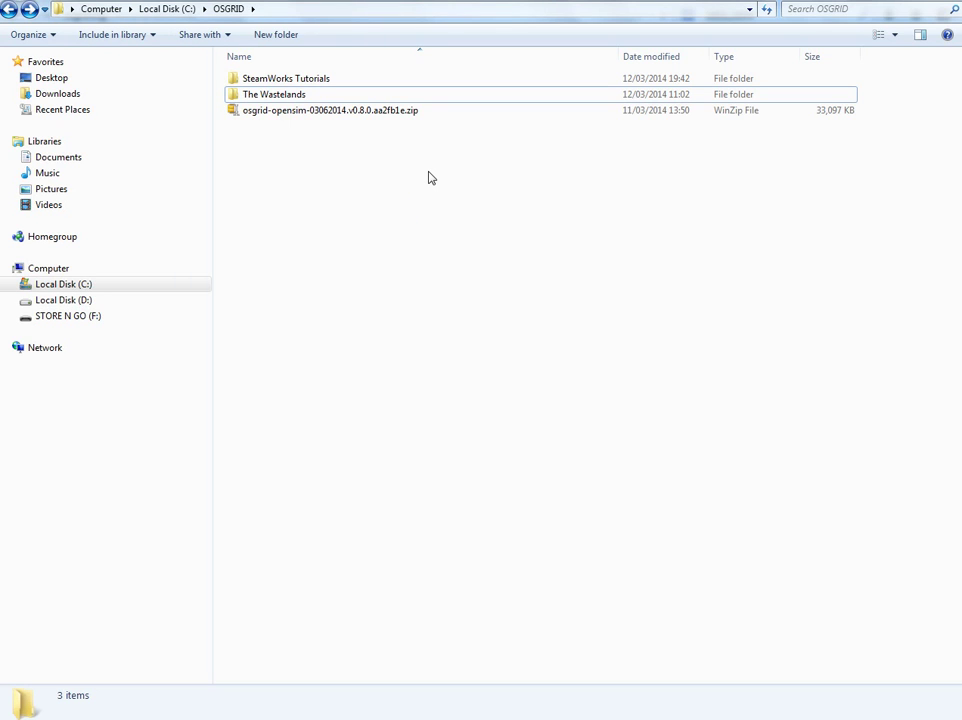
left_click(438, 111)
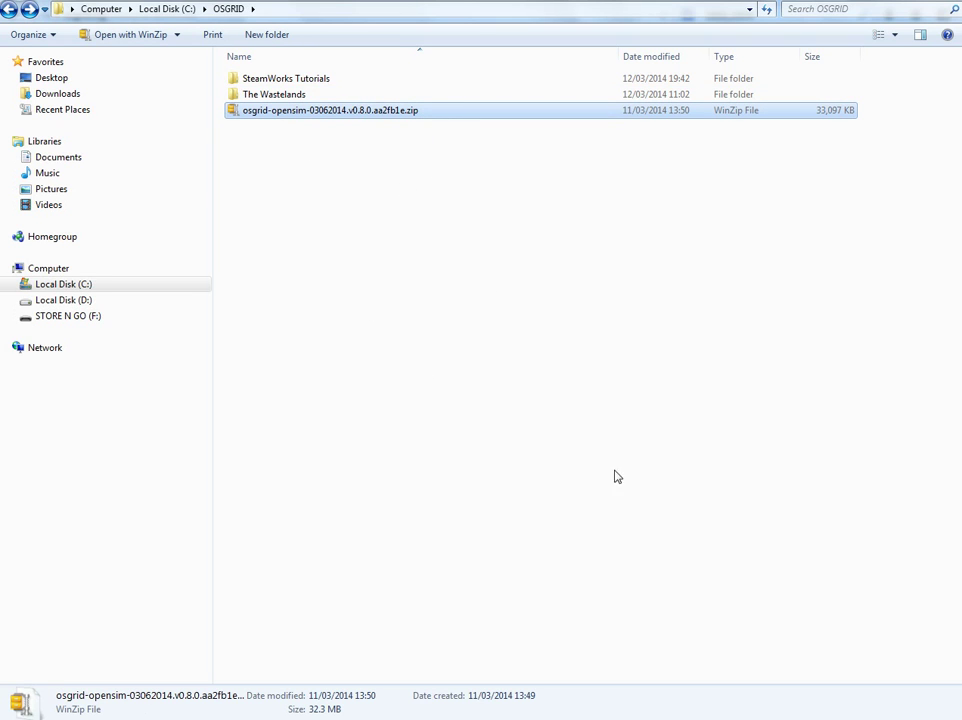
mouse_move(397, 116)
right_click(397, 116)
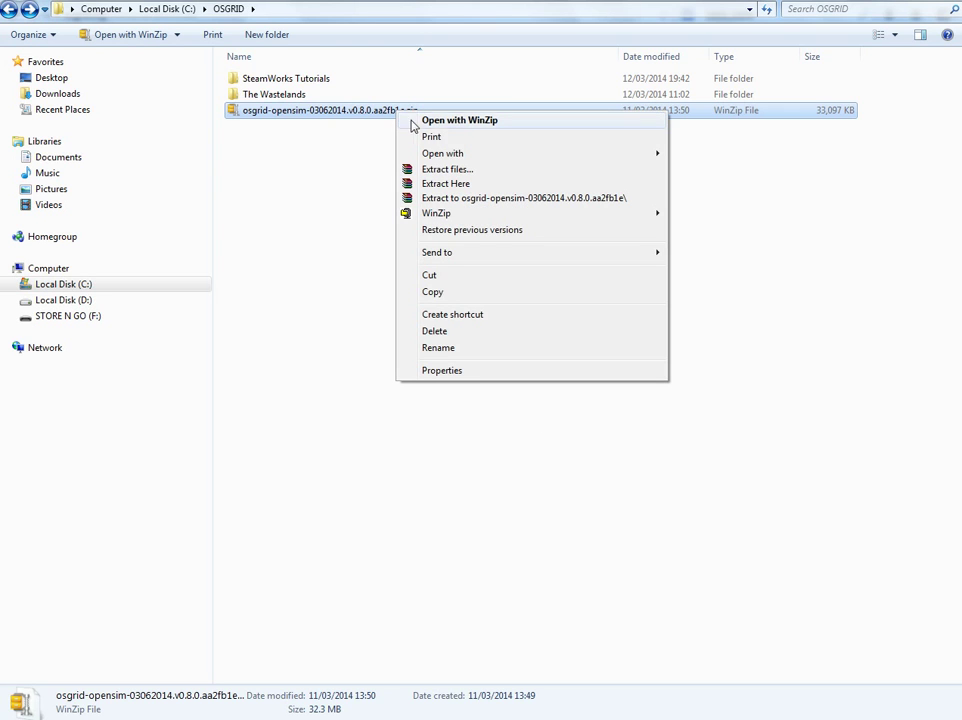
mouse_move(663, 157)
left_click(737, 171)
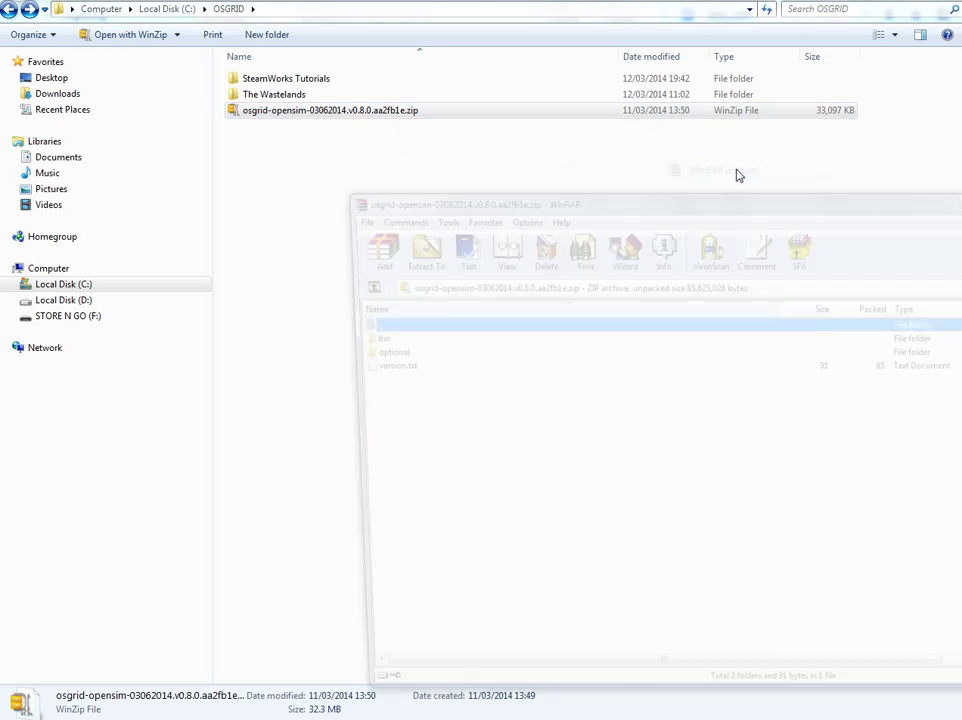
Step: Extract bin, optional and version.txt from the archive into the SteamWorks Tutorials folder
left_click_drag(408, 412, 380, 346)
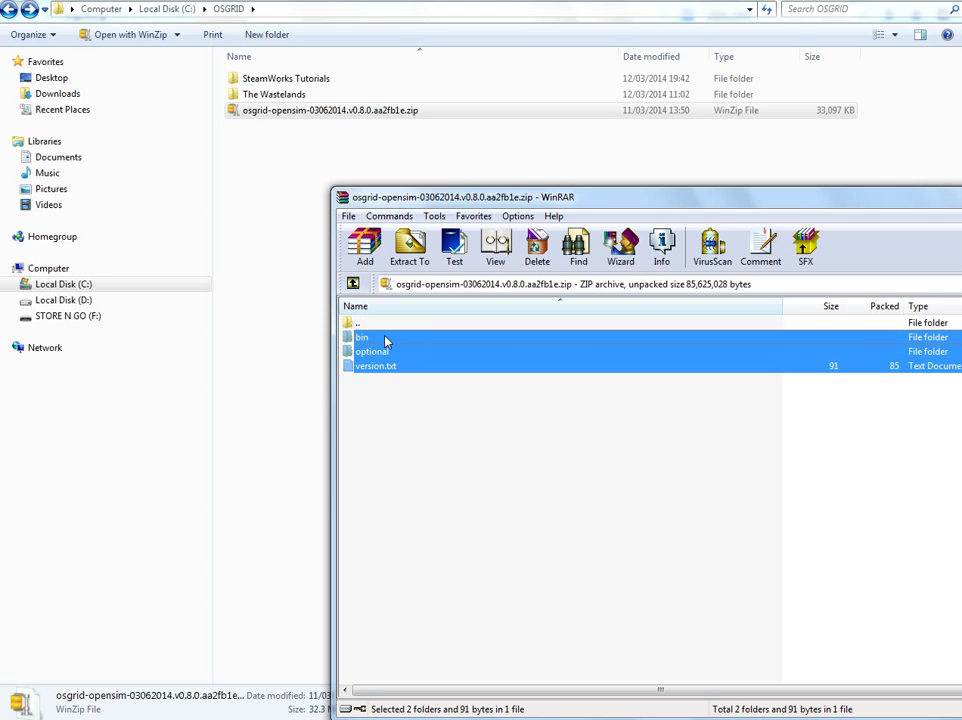
left_click_drag(387, 341, 283, 88)
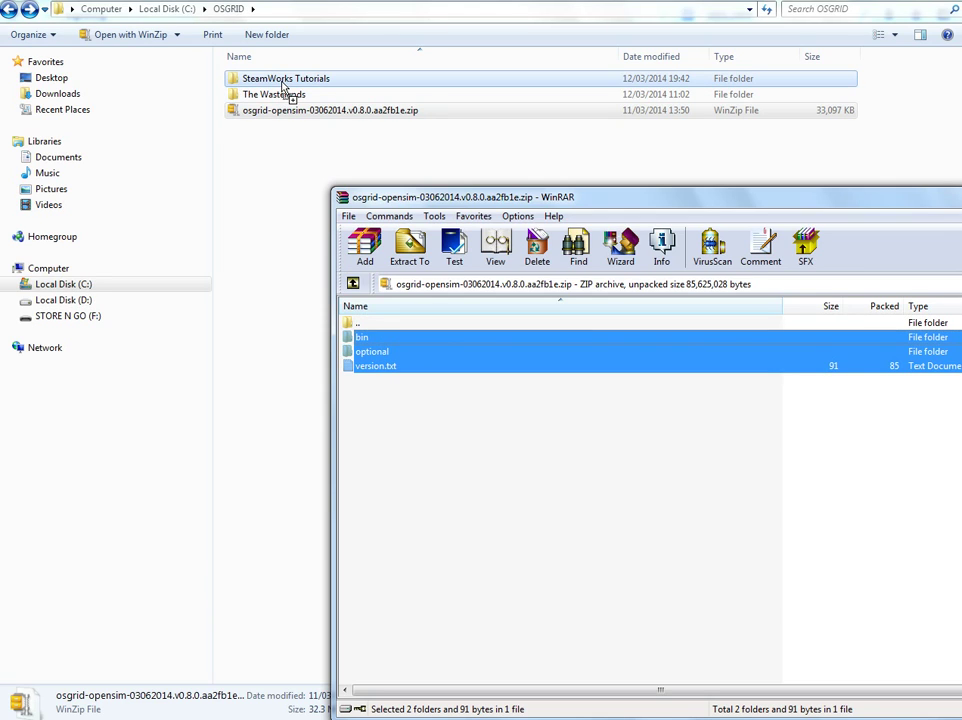
left_click_drag(283, 88, 281, 92)
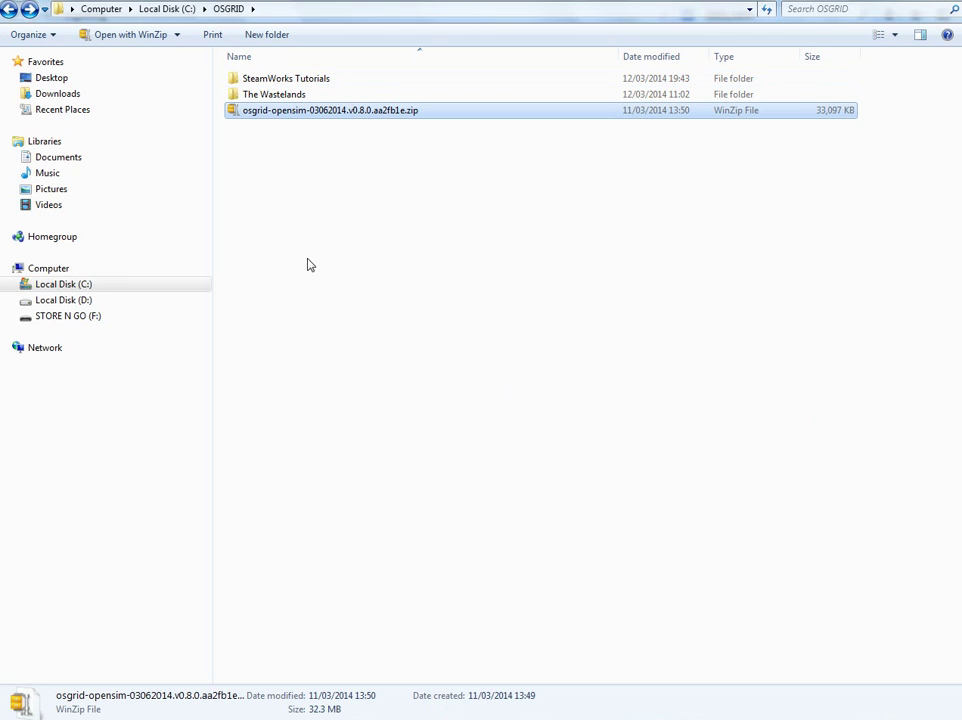
left_click(306, 255)
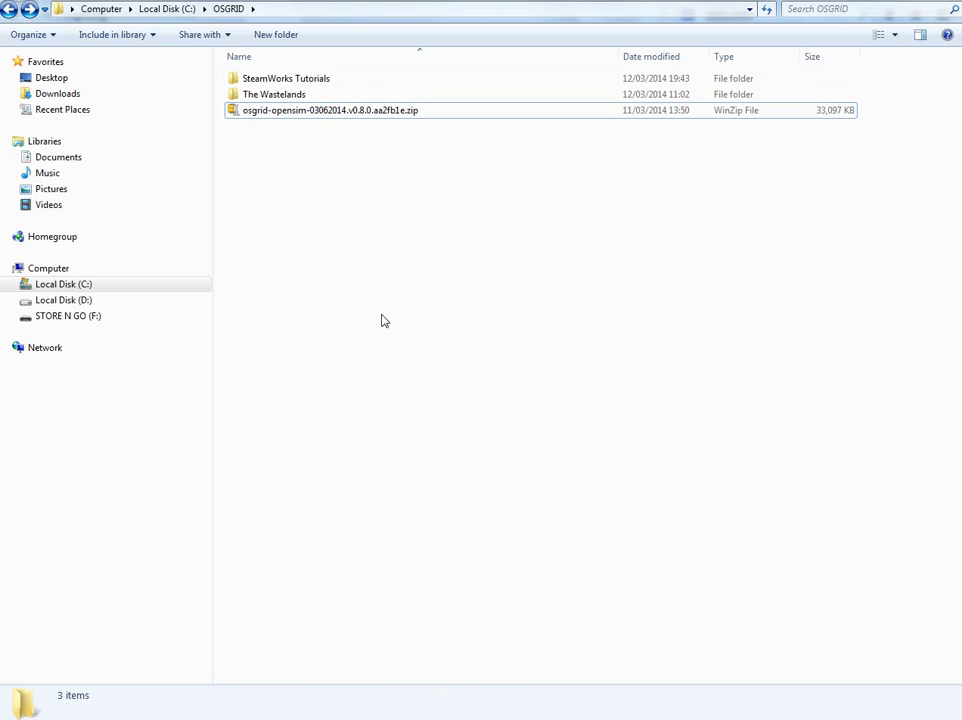
Step: Go into SteamWorks Tutorials\bin and bring up the actions for OpenSim.32BitLaunch.exe
double_click(280, 84)
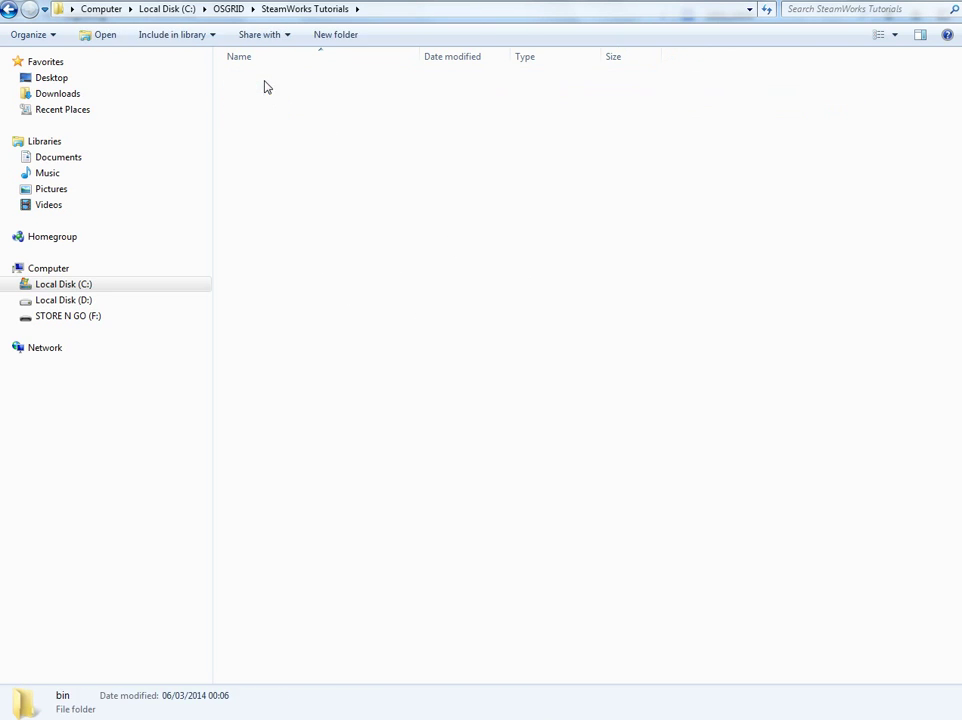
double_click(266, 87)
left_click(306, 380)
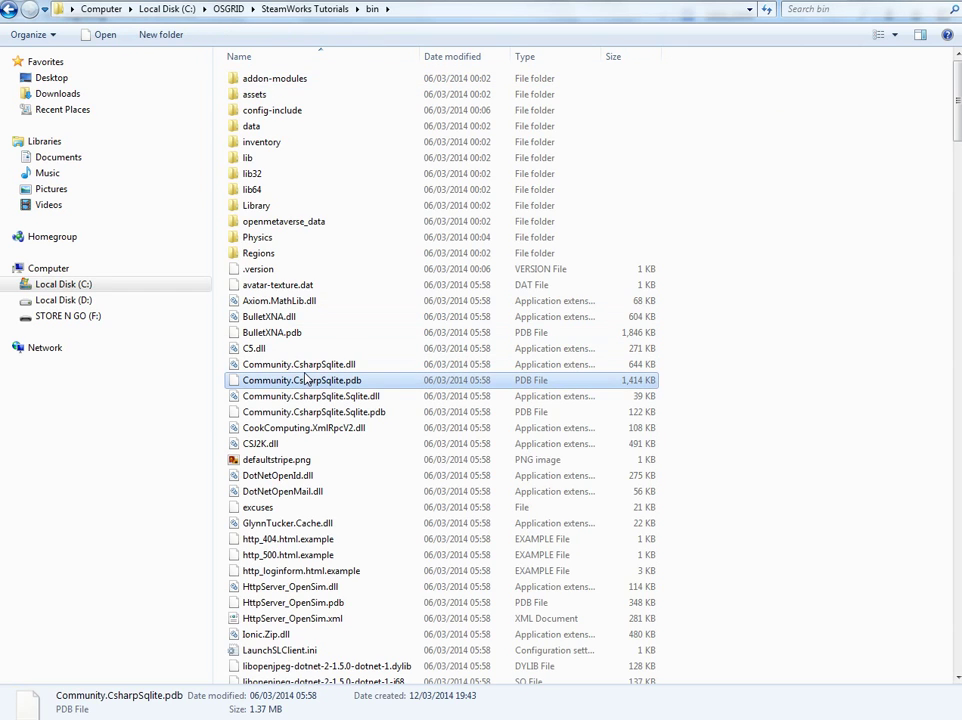
key("o")
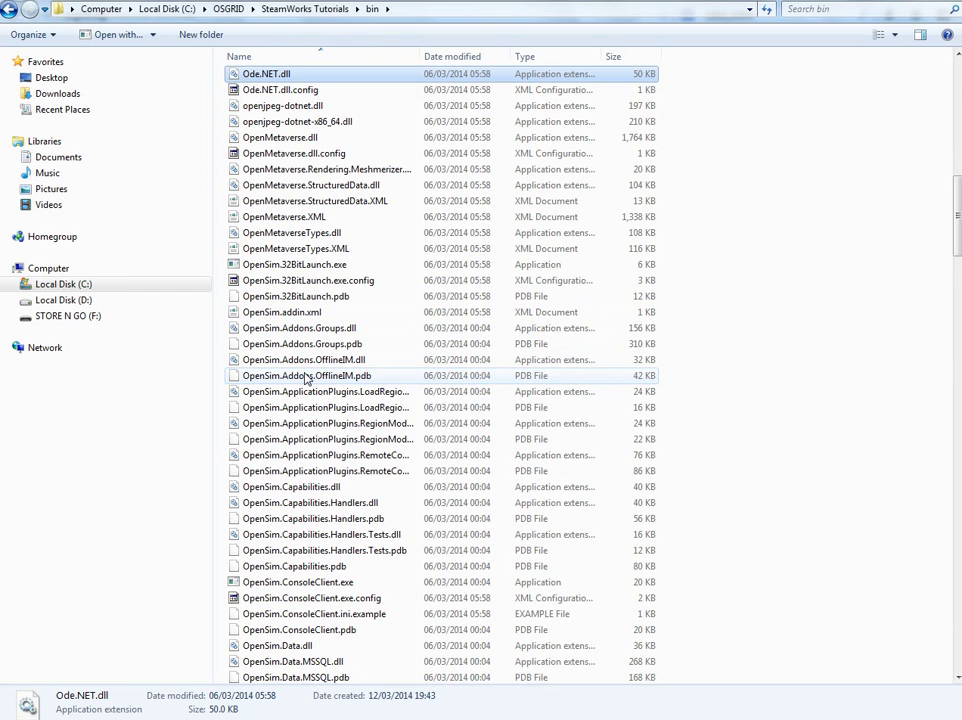
left_click(300, 265)
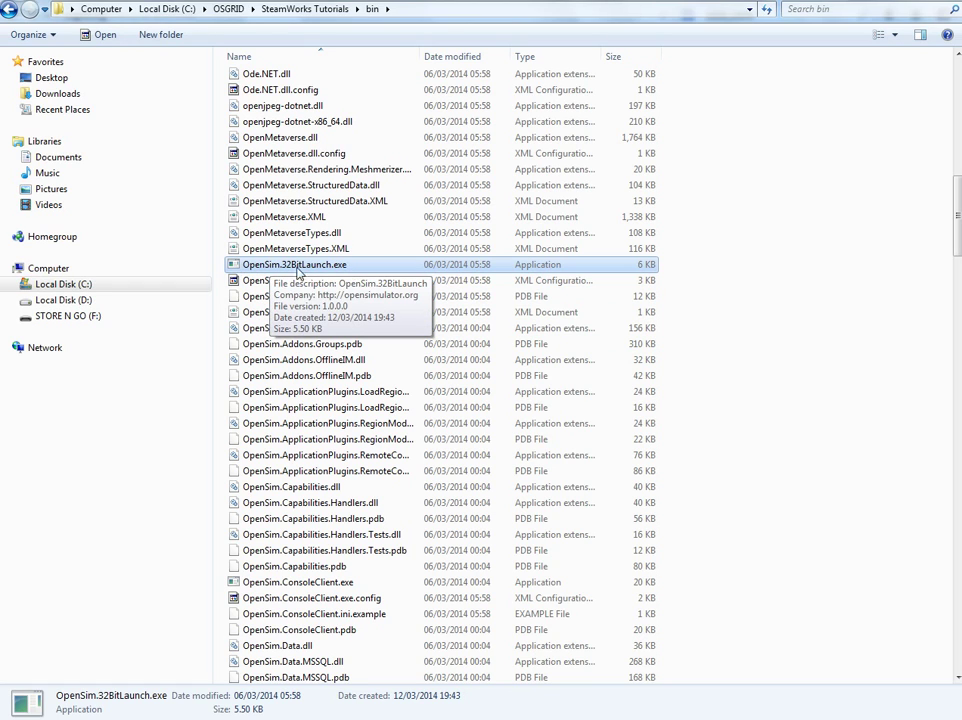
right_click(278, 266)
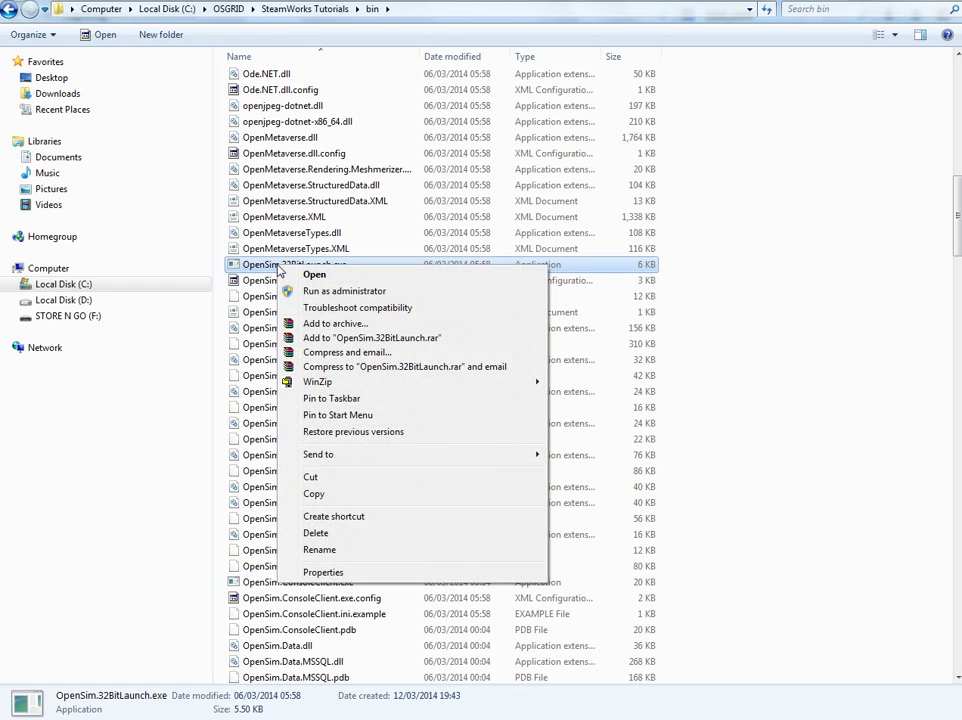
Step: Run the launcher as administrator, enlarge the console window, and allow OpenSim through the firewall
left_click(309, 288)
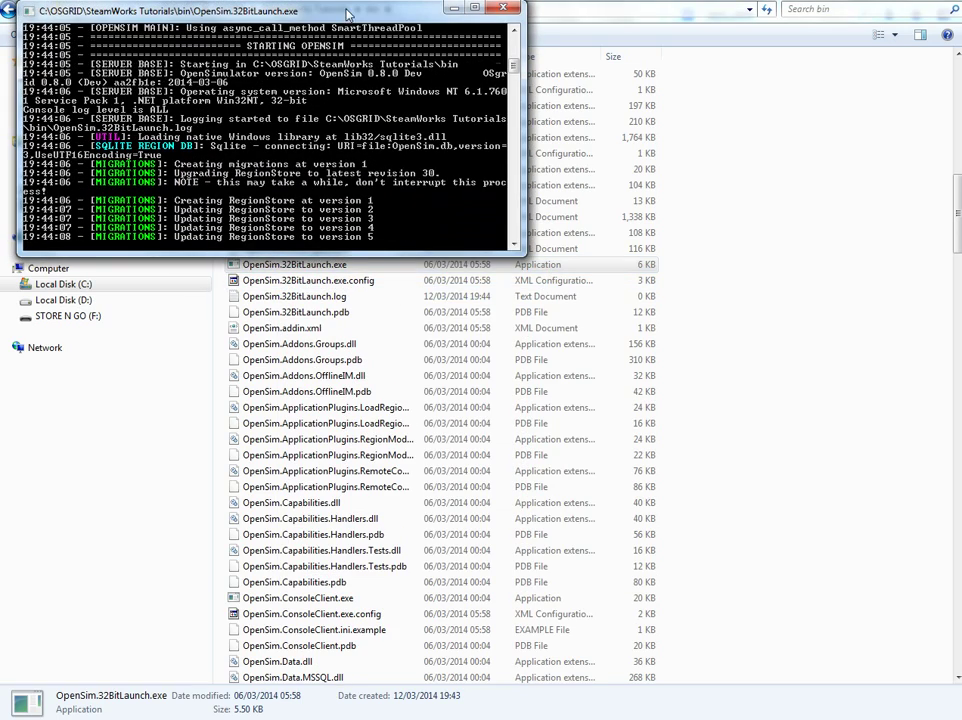
left_click_drag(349, 12, 332, 3)
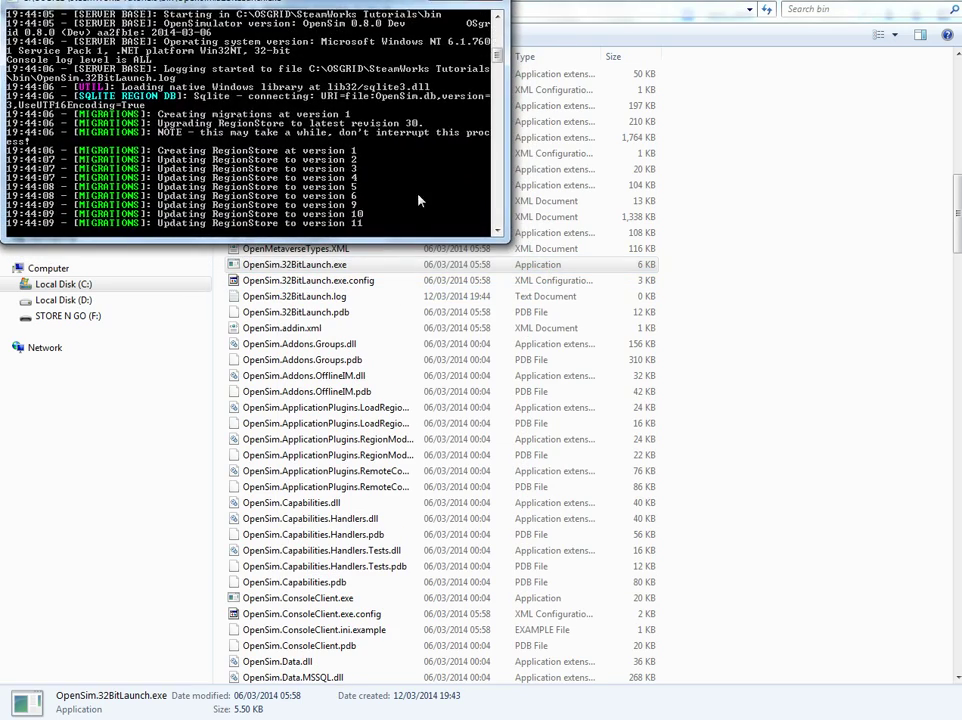
left_click_drag(375, 240, 375, 680)
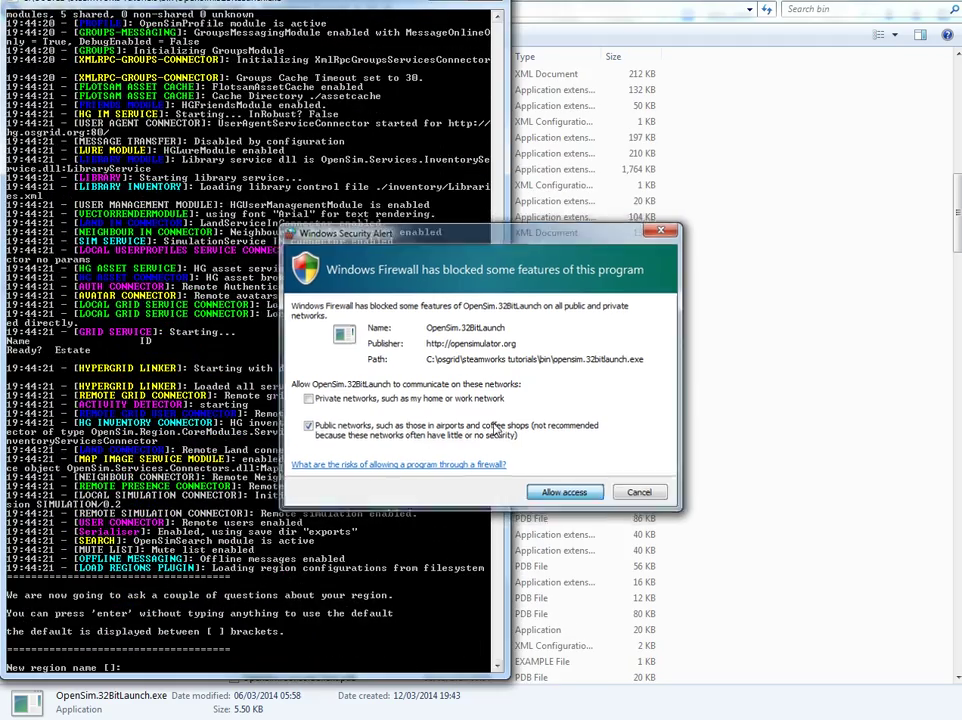
left_click(563, 492)
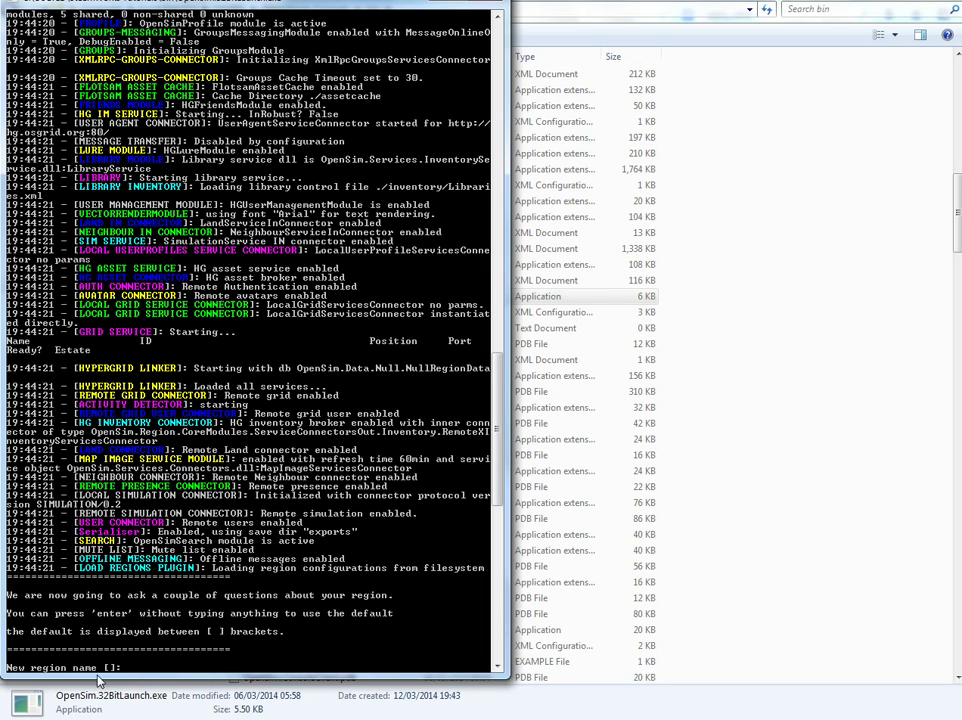
Step: Name the region 'SteamWorks Tutorials' and accept the default region UUID
type("SteamWorks I")
type("utorials")
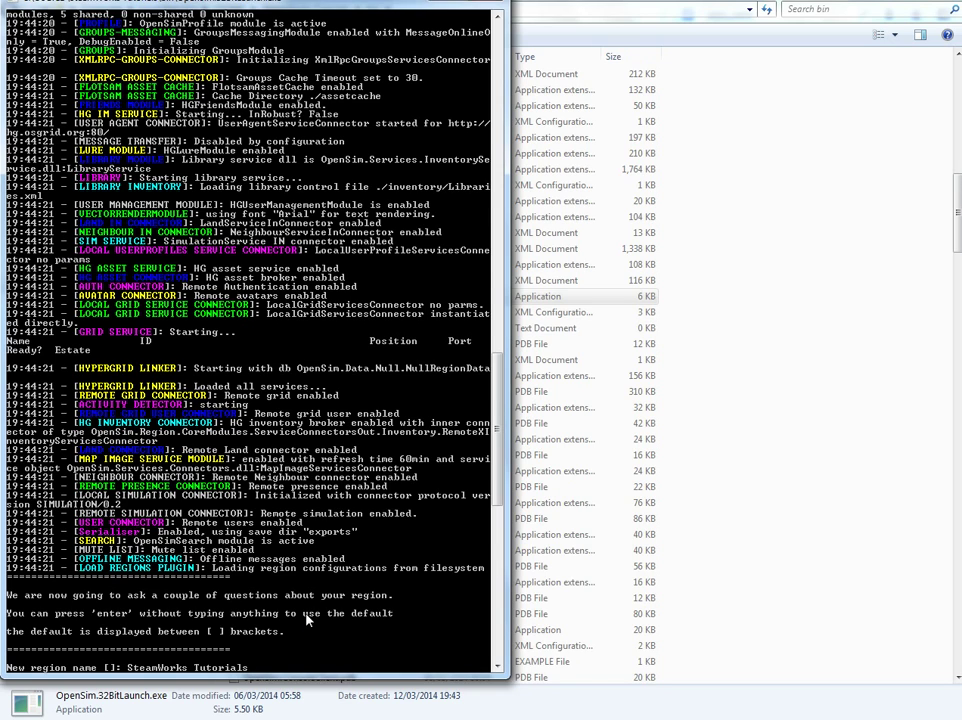
key("Return")
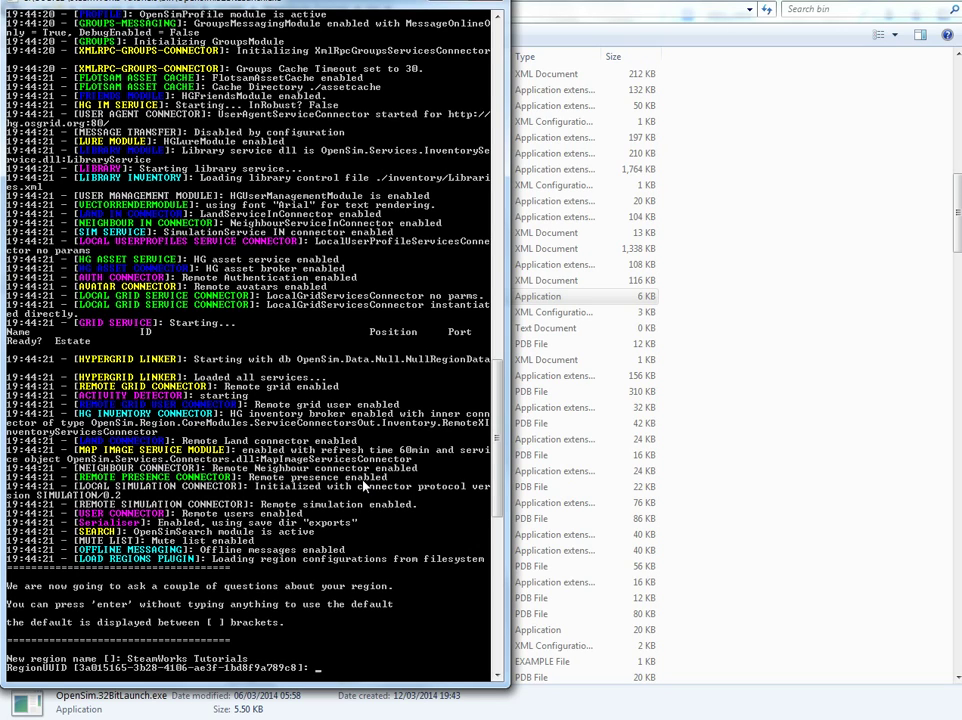
key("Return")
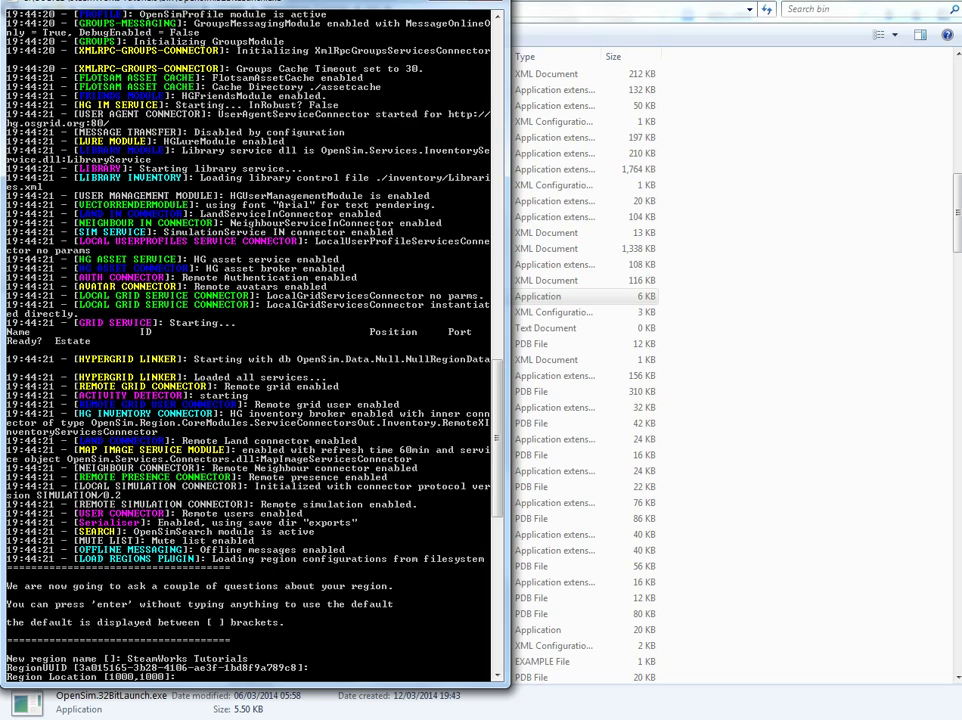
Step: Check OSgrid Quickmap for a free grid spot at 10053,9973, then return to the console
left_click(255, 650)
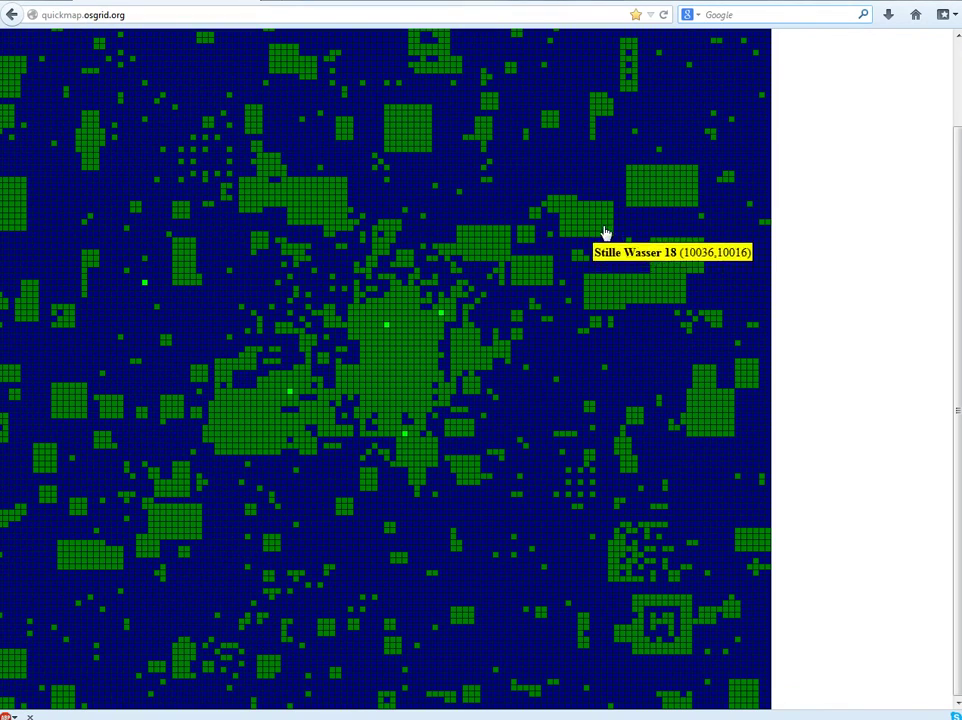
scroll(950, 100, "up", 2)
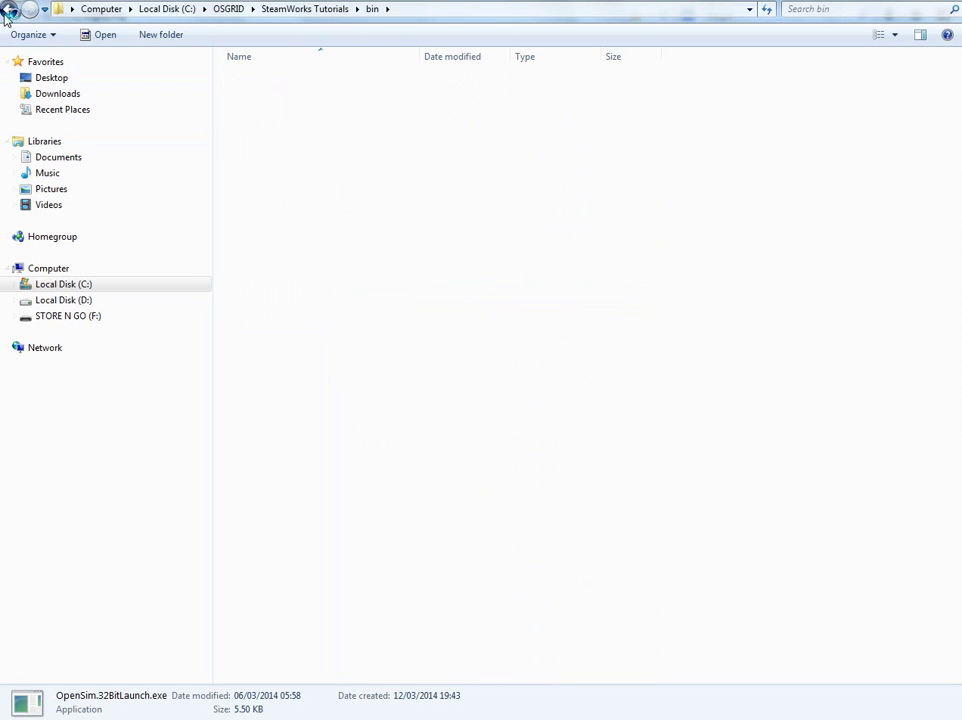
left_click(9, 10)
left_click(300, 95)
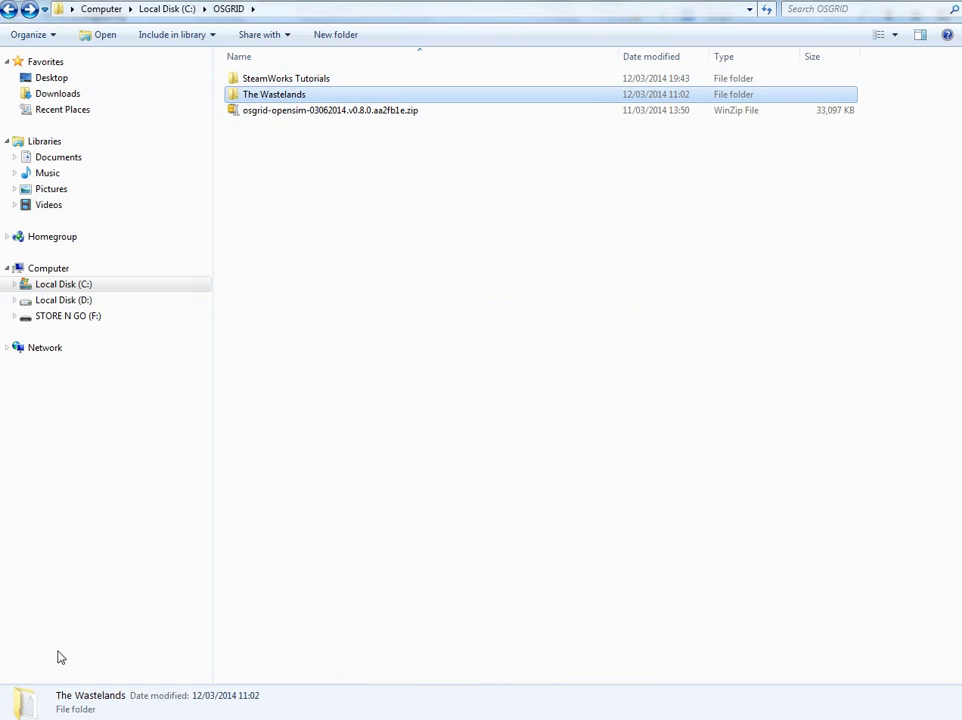
mouse_move(64, 655)
left_click(247, 644)
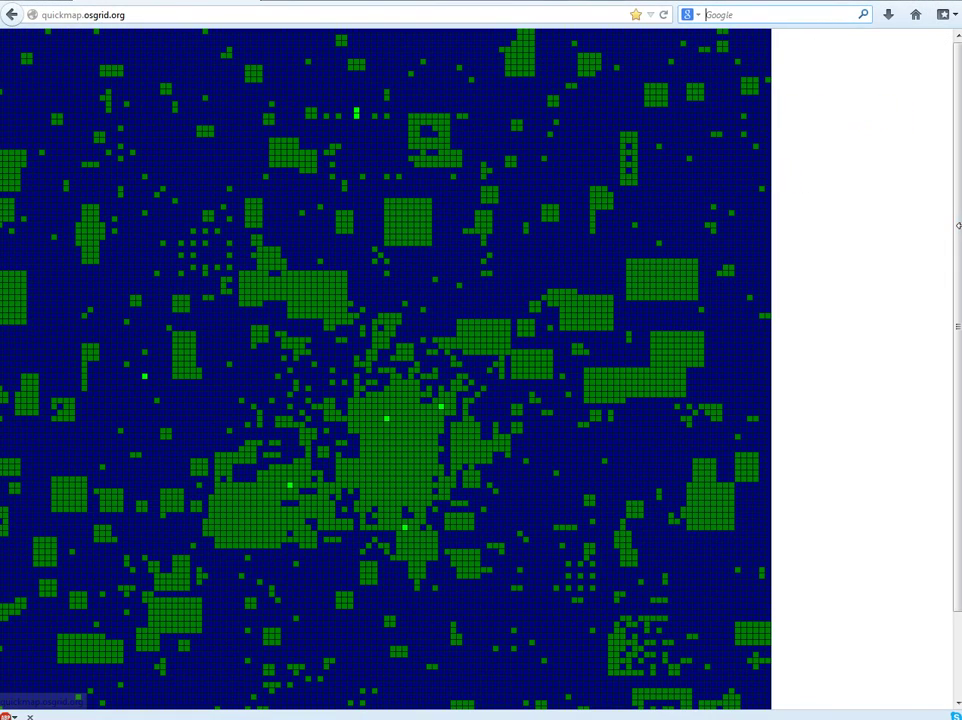
scroll(958, 230, "down", 2)
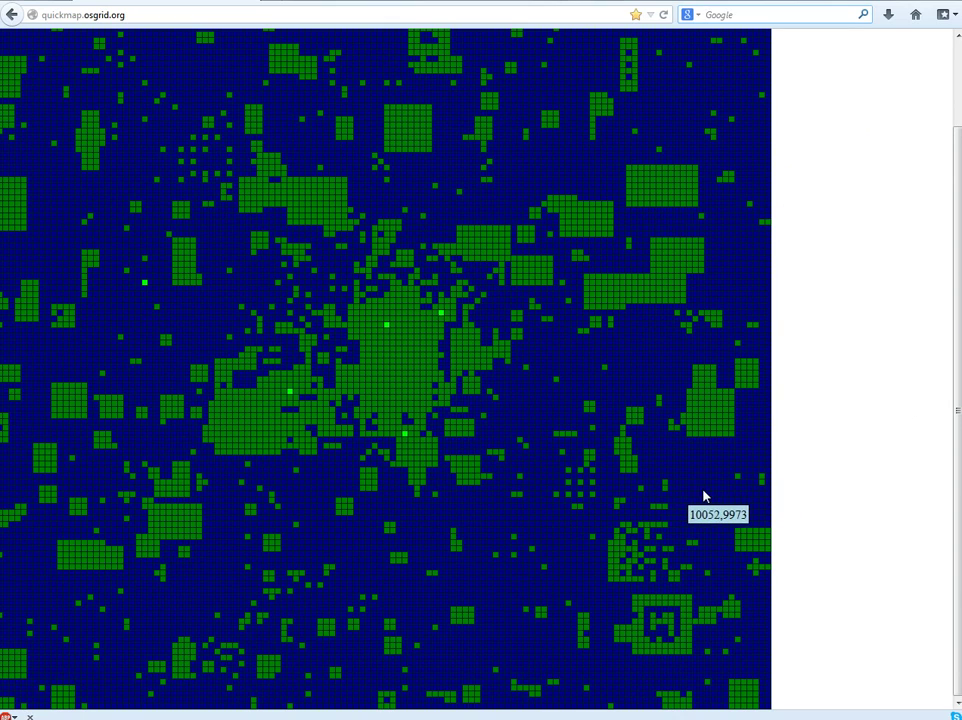
key("alt+Tab")
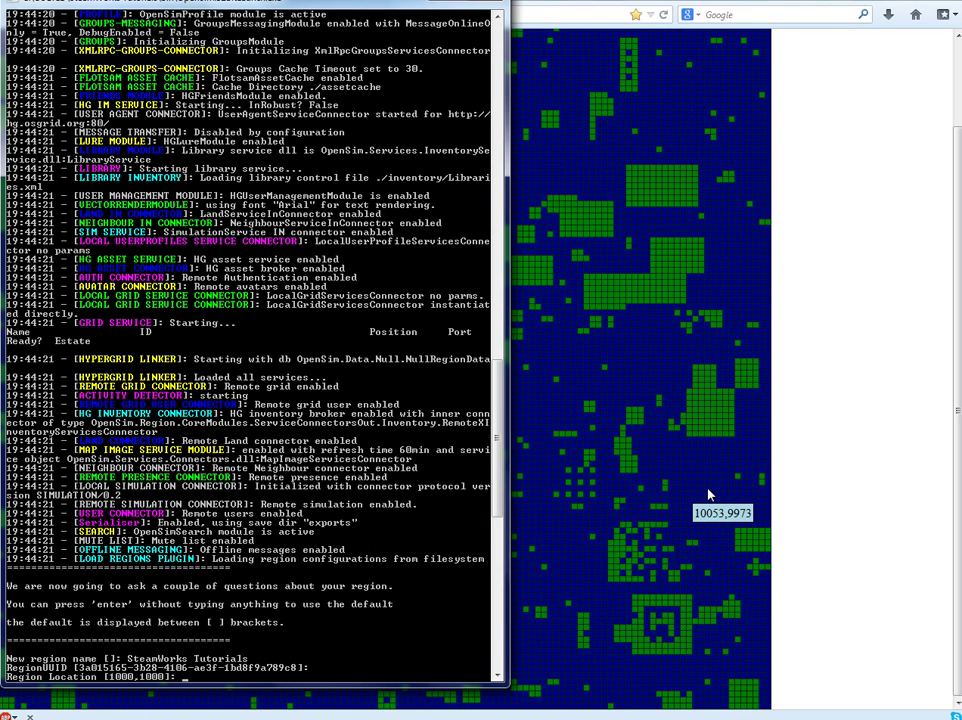
Step: Enter region location 10053,9973, keep internal IP 0.0.0.0, and type internal port 9001
type("10053,9973")
key("Return")
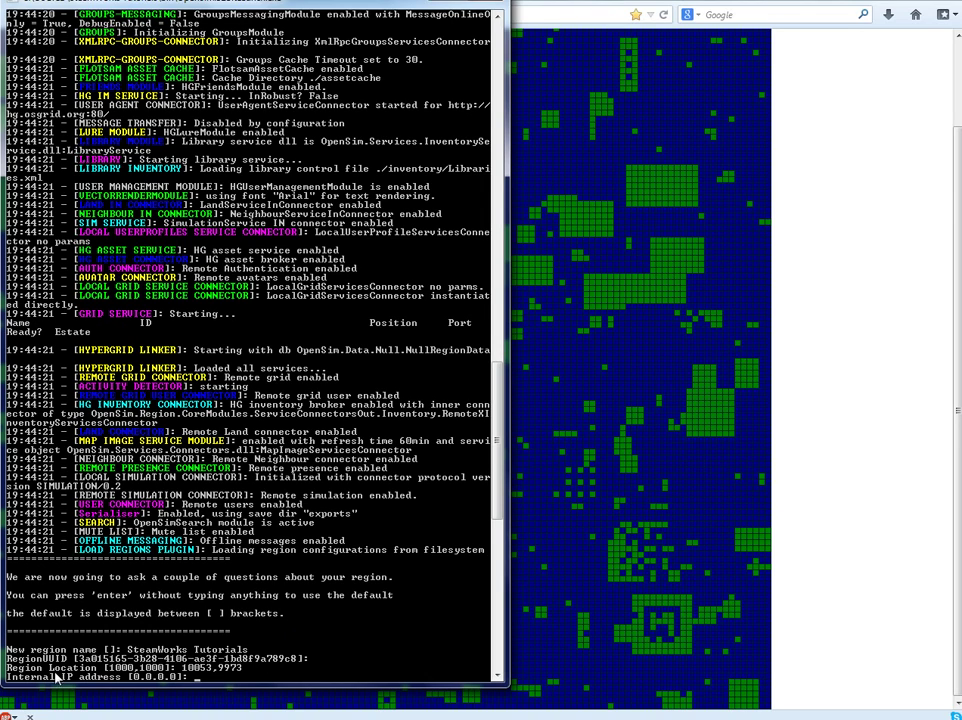
key("Return")
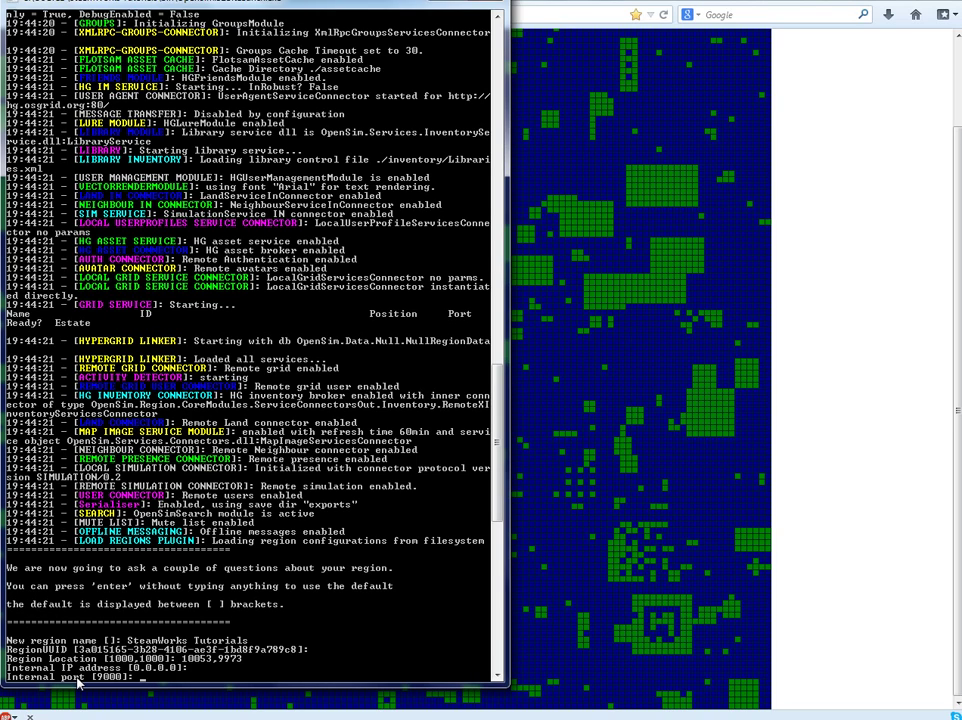
type("9001")
scroll(493, 490, "down", 6)
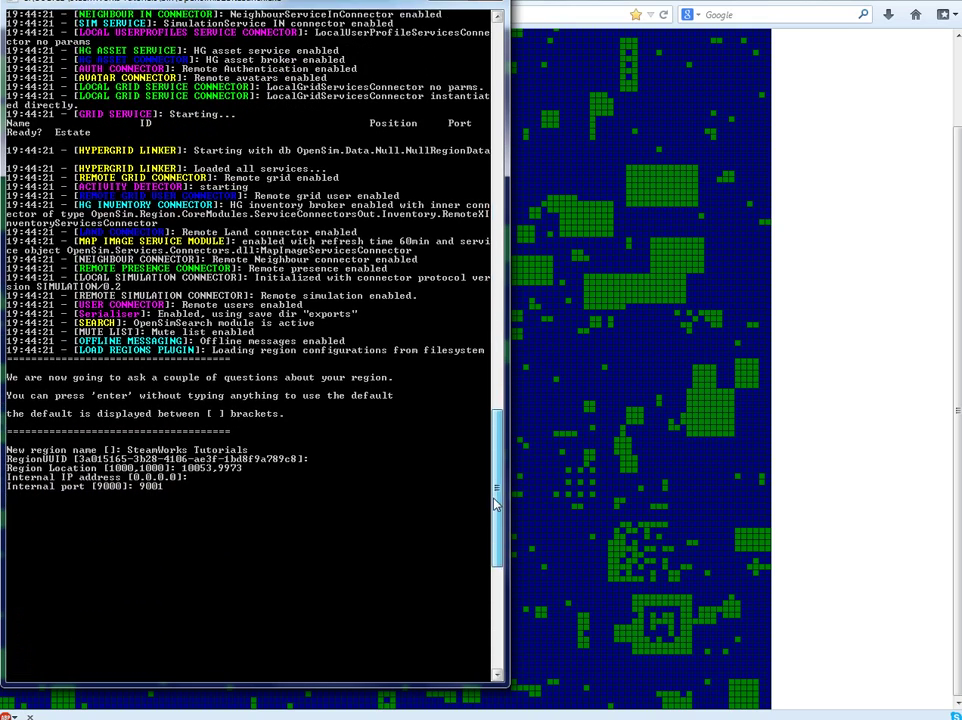
scroll(493, 490, "up", 1)
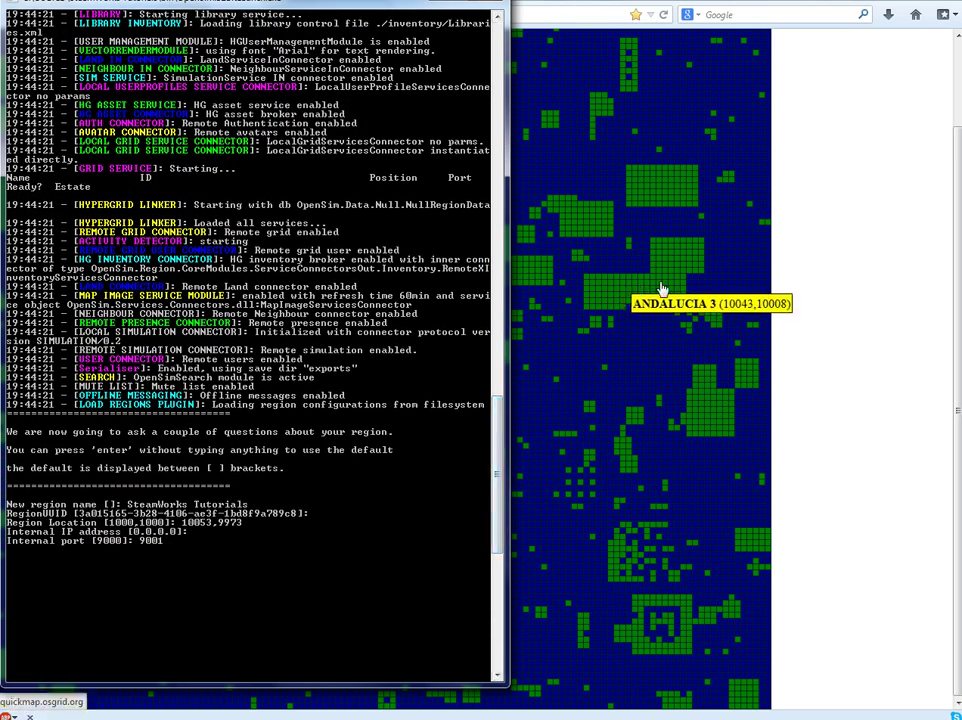
left_click(790, 83)
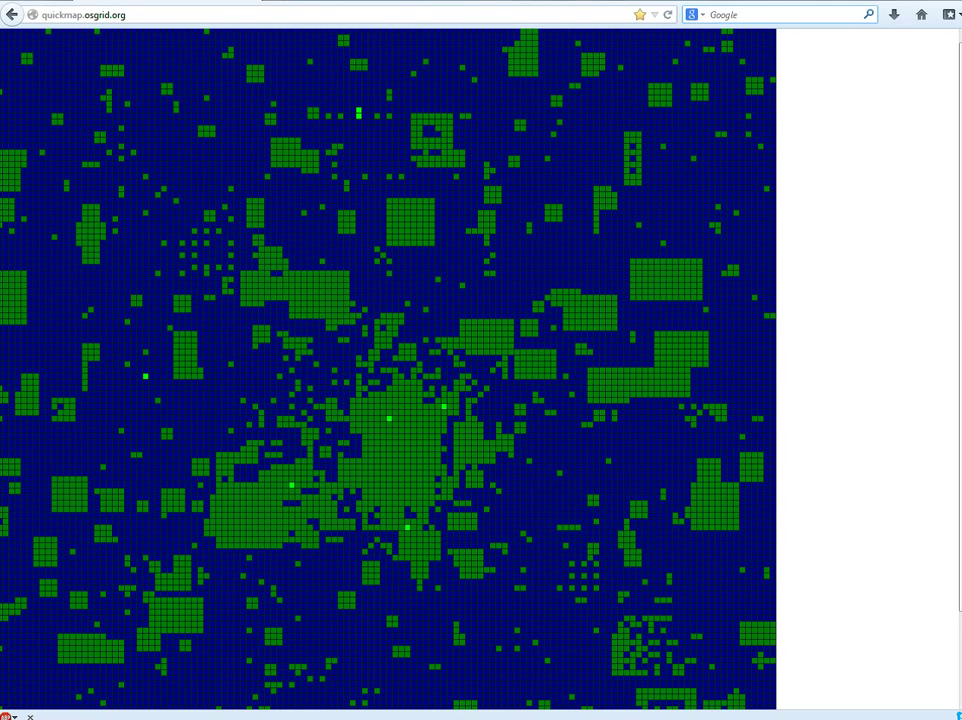
Step: Confirm internal port 9001, keep alternate ports False, and clear the external host name entry
mouse_move(630, 717)
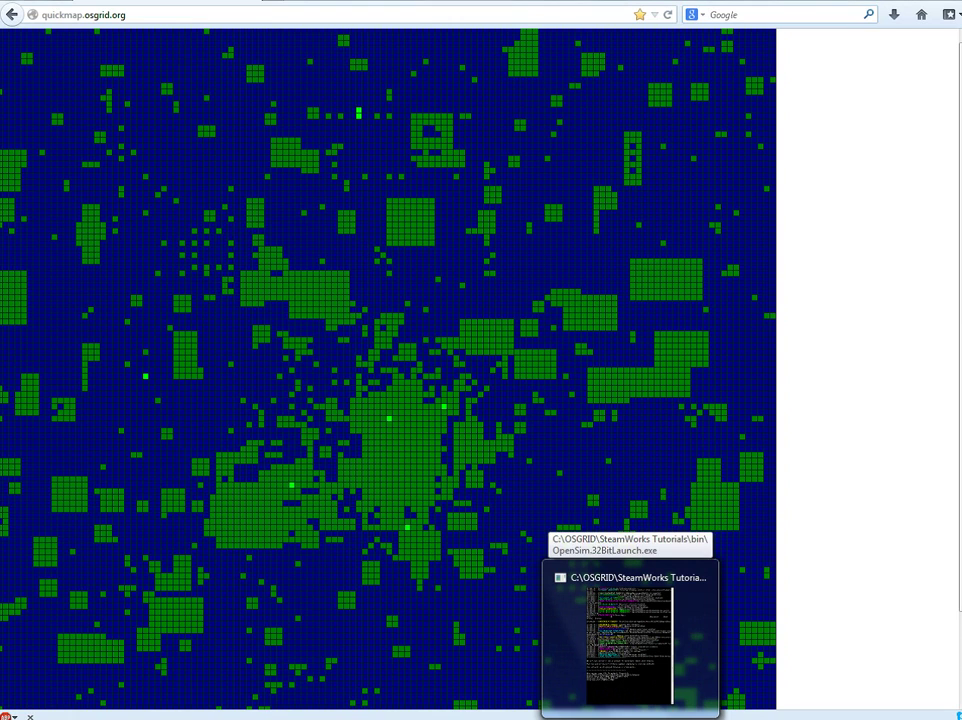
left_click(630, 640)
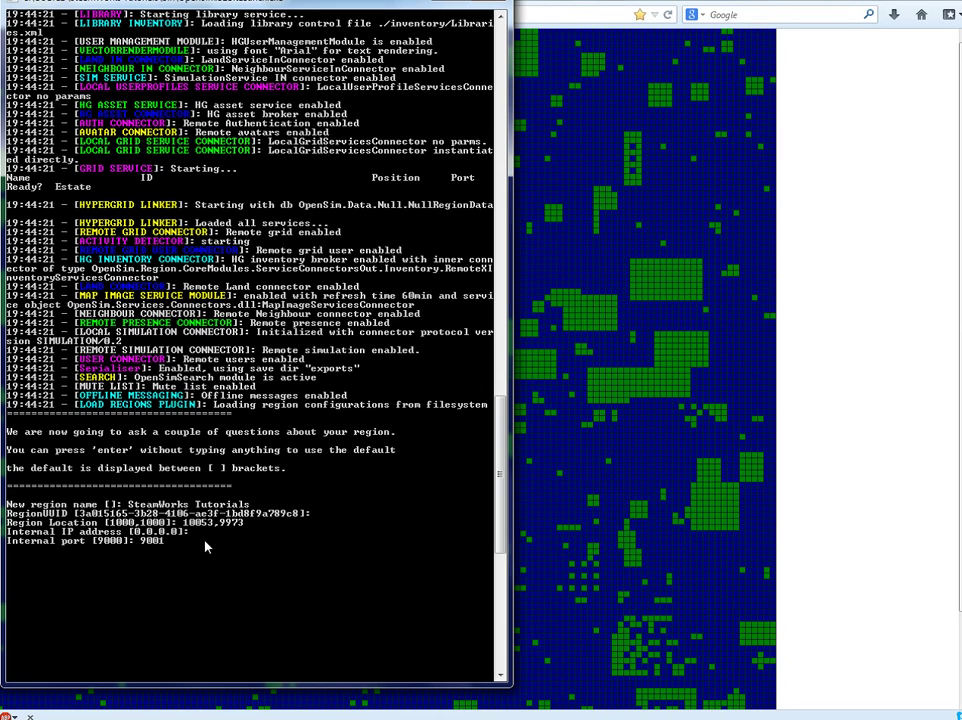
key("Return")
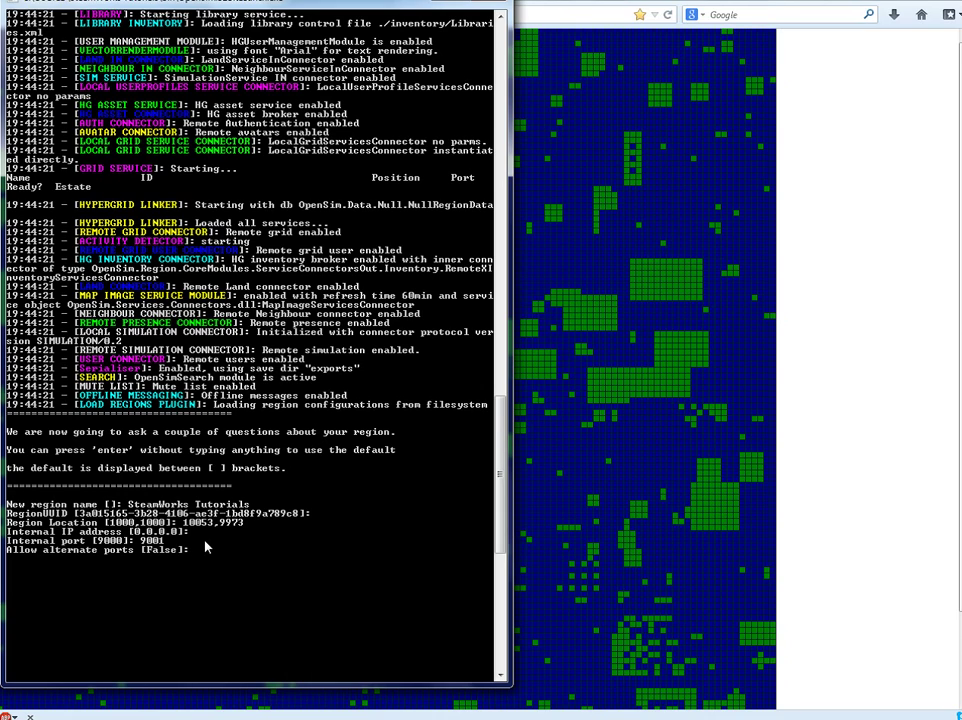
key("Return")
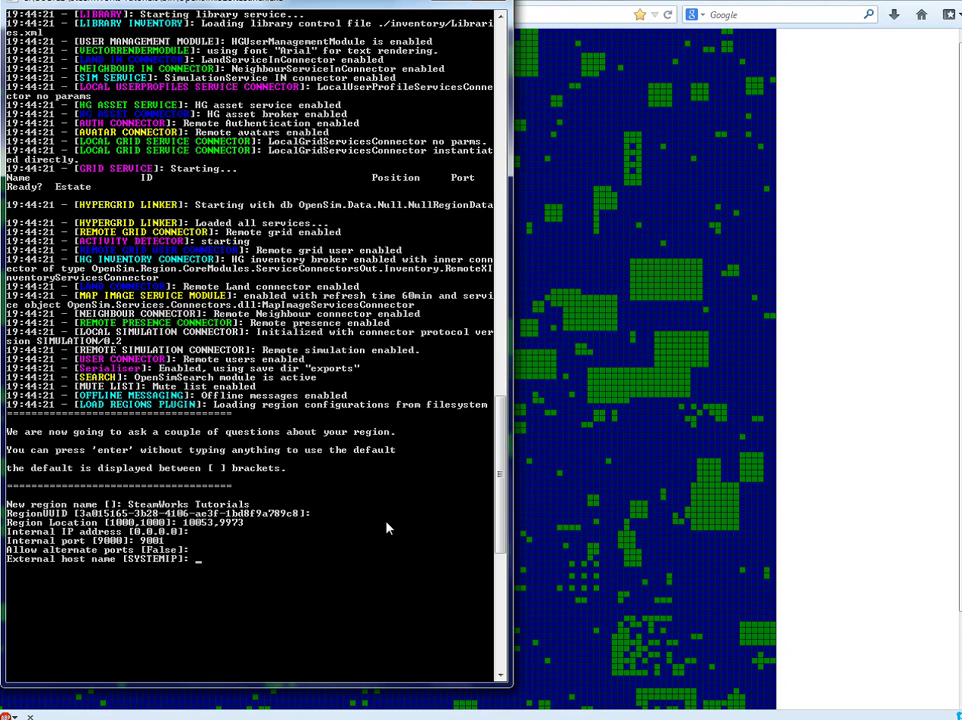
type("www.IPCHICKEN.COM")
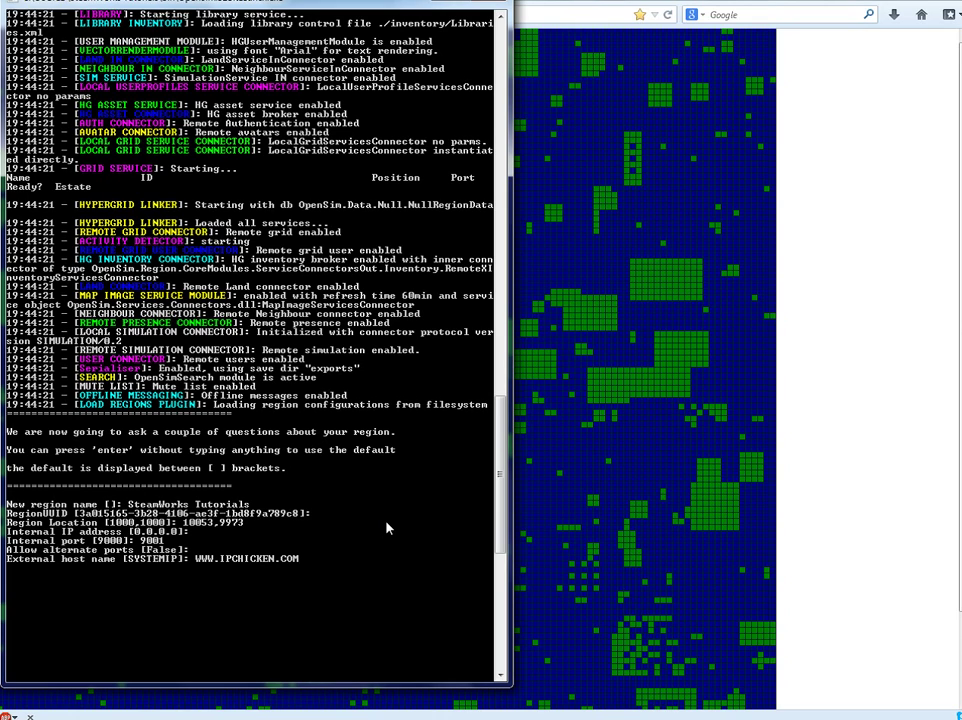
key("BackSpace")
key("BackSpace")
key("BackSpace")
key("BackSpace")
key("BackSpace")
key("BackSpace")
key("BackSpace")
key("BackSpace")
key("BackSpace")
key("BackSpace")
key("BackSpace")
key("BackSpace")
key("BackSpace")
key("BackSpace")
key("BackSpace")
key("BackSpace")
key("BackSpace")
Step: Nudge the console window right, then open and dismiss its title-bar menu without pasting
mouse_move(30, 714)
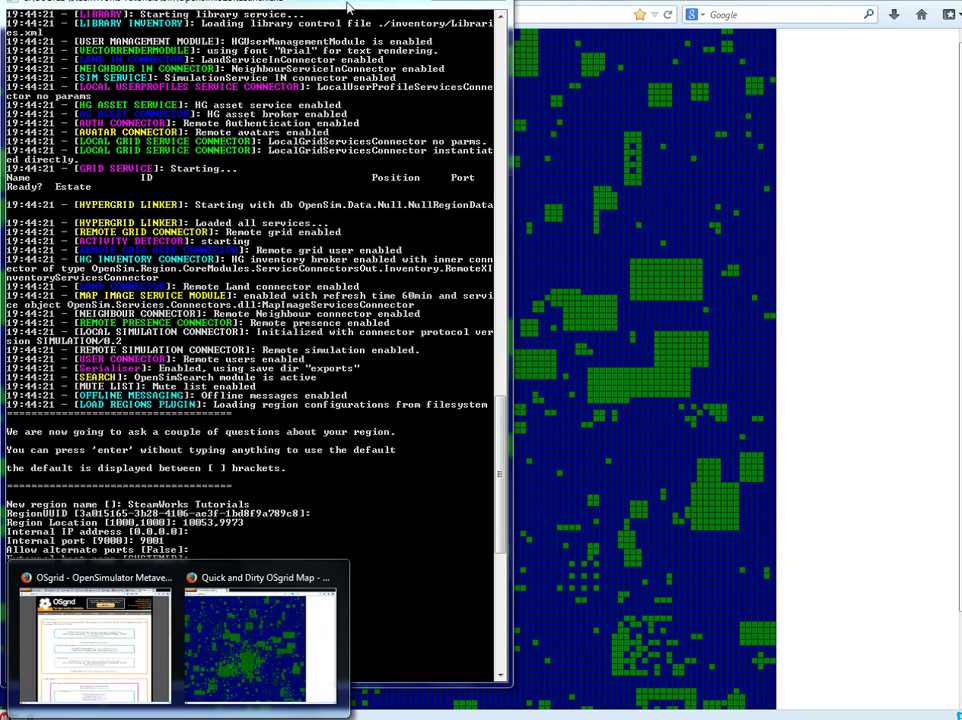
left_click_drag(348, 8, 370, 14)
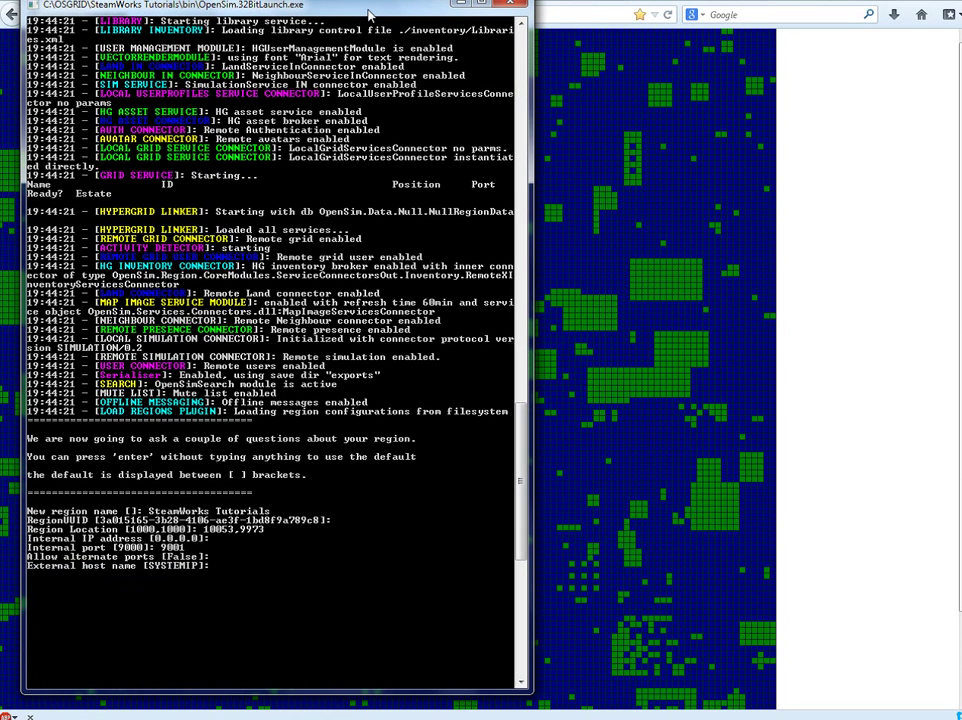
right_click(300, 12)
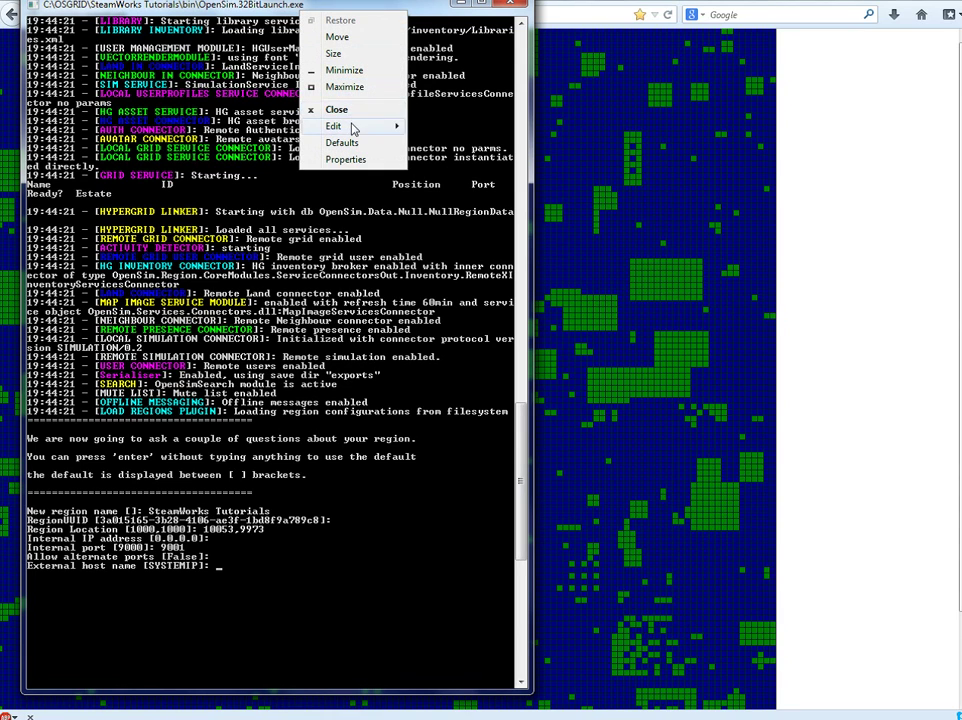
mouse_move(349, 128)
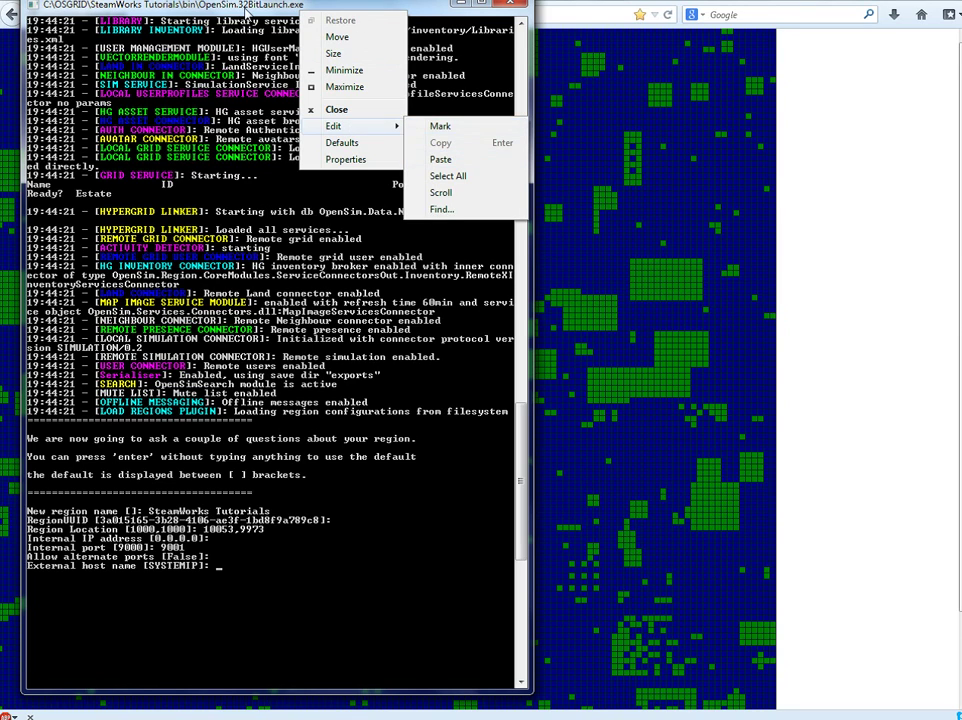
left_click(240, 12)
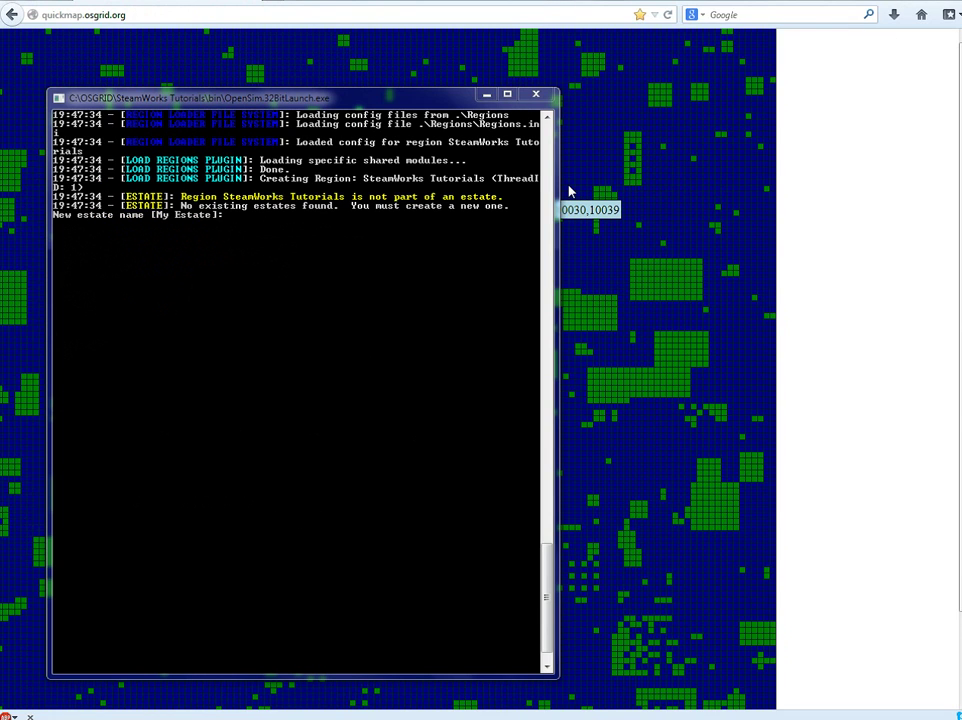
Step: Enter SteamWorks as the new estate name at the console prompt
right_click(392, 98)
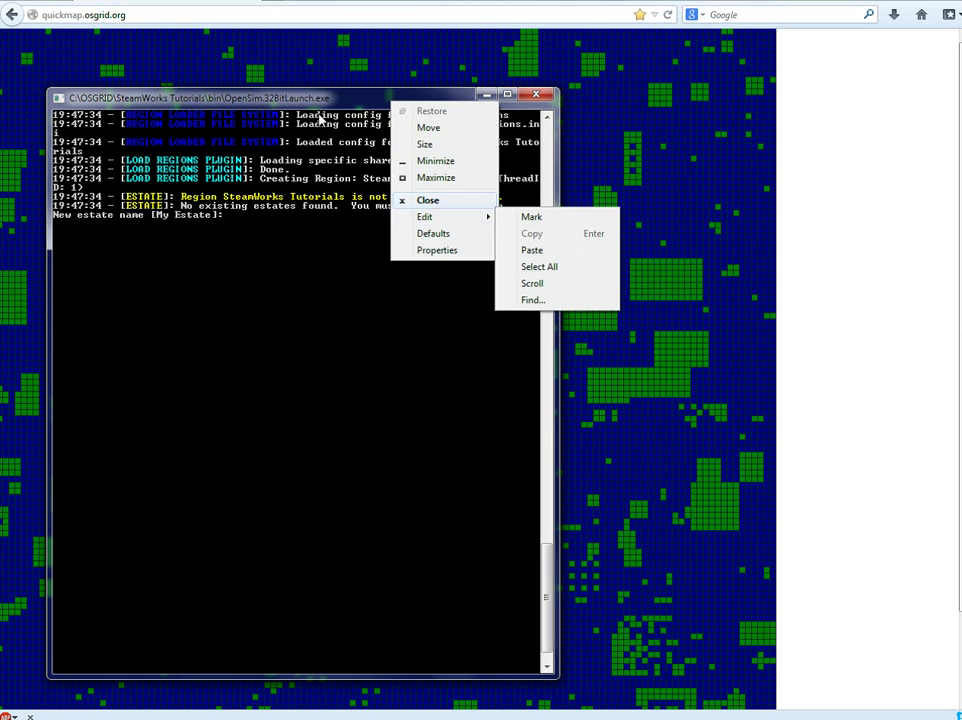
left_click(278, 193)
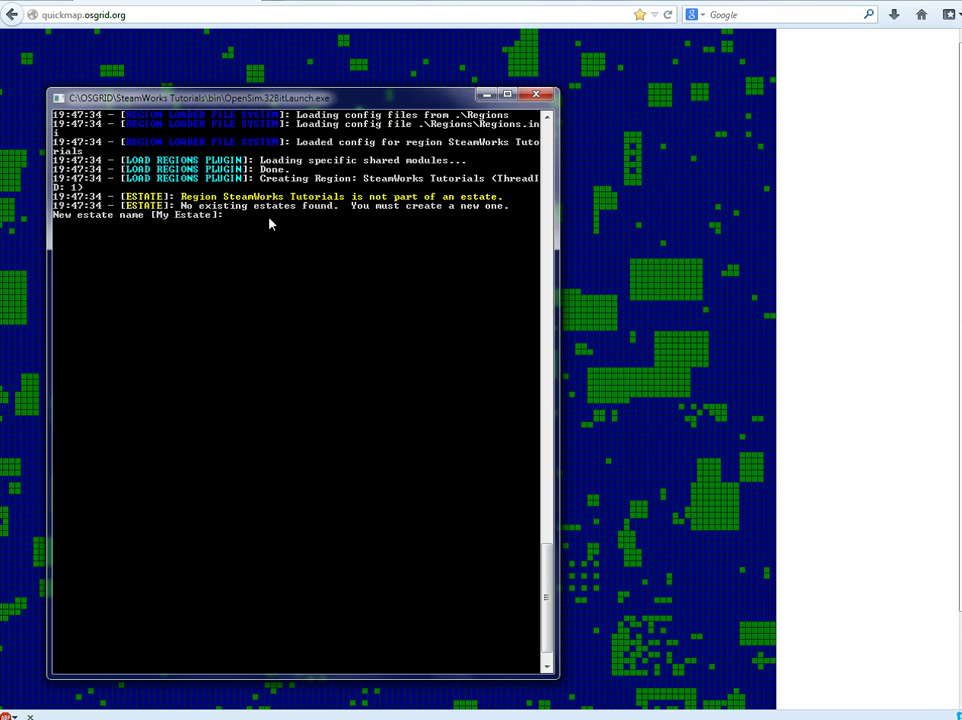
type("SteamWorks")
key("Return")
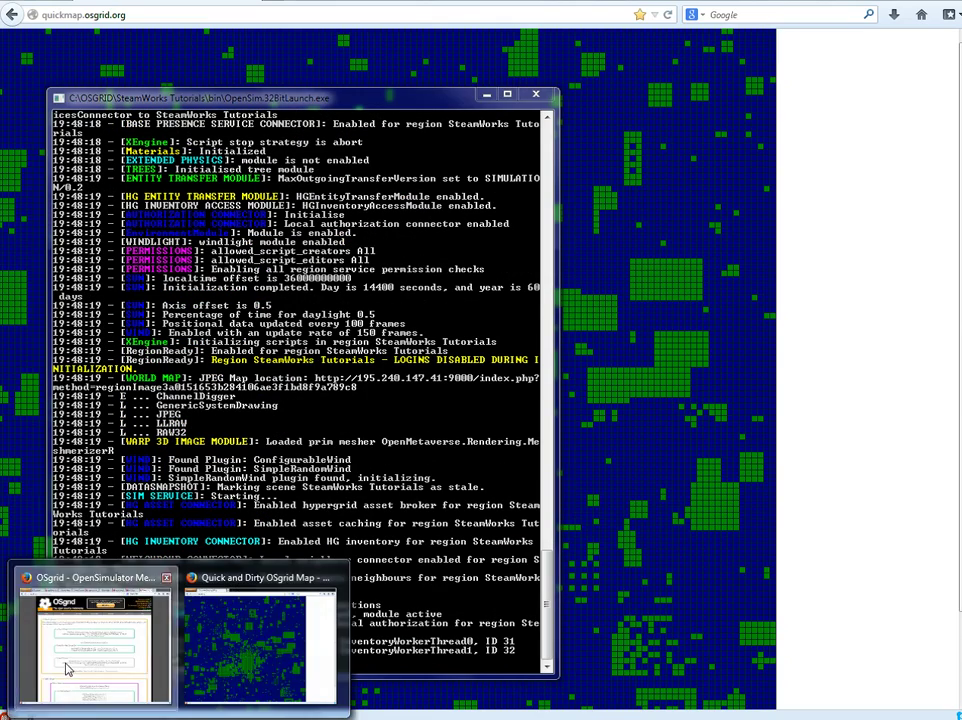
Step: Check the avatar name on the OSgrid registration page with the console placed beside it
left_click(68, 668)
left_click(373, 141)
mouse_move(490, 714)
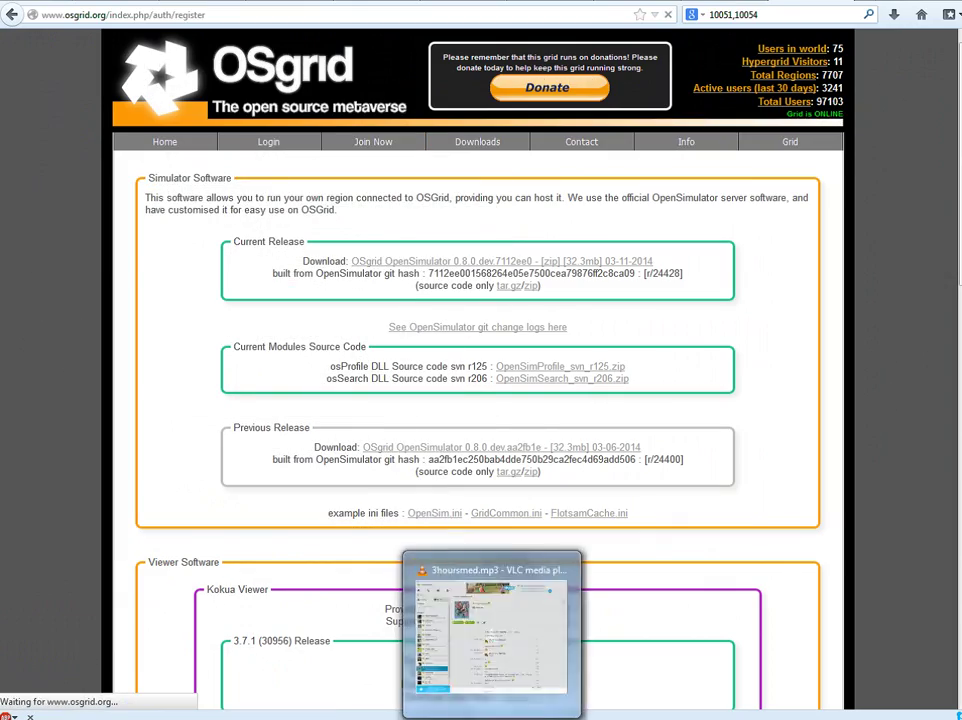
mouse_move(590, 714)
left_click(590, 630)
left_click_drag(438, 78, 759, 21)
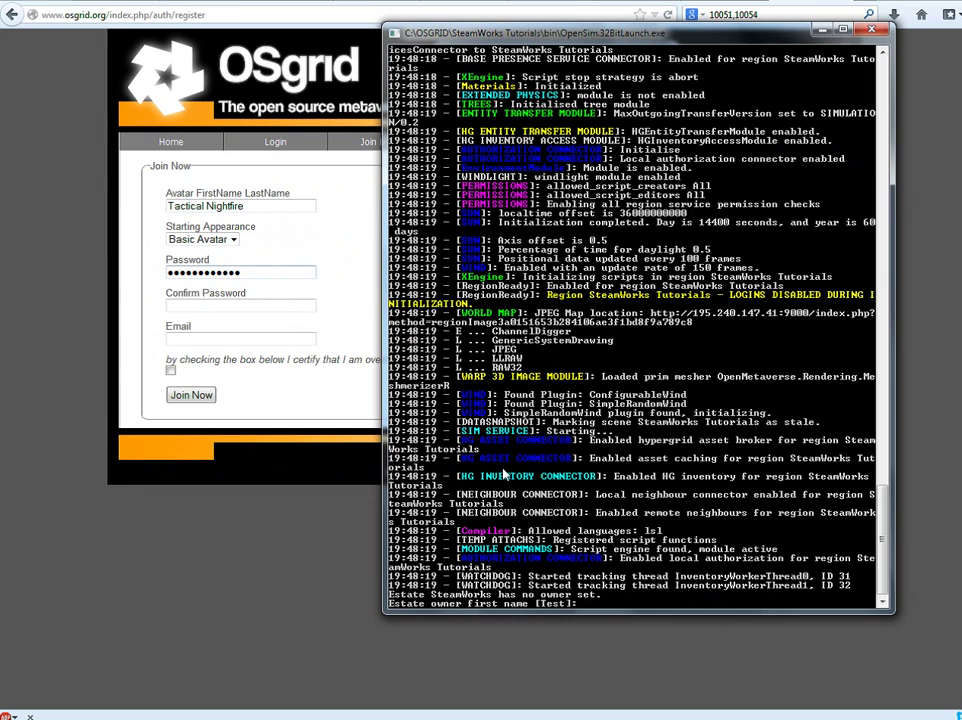
Step: Enter the registered avatar's first and last names as the estate owner
type("Tactical")
key("Return")
type("Nightfire")
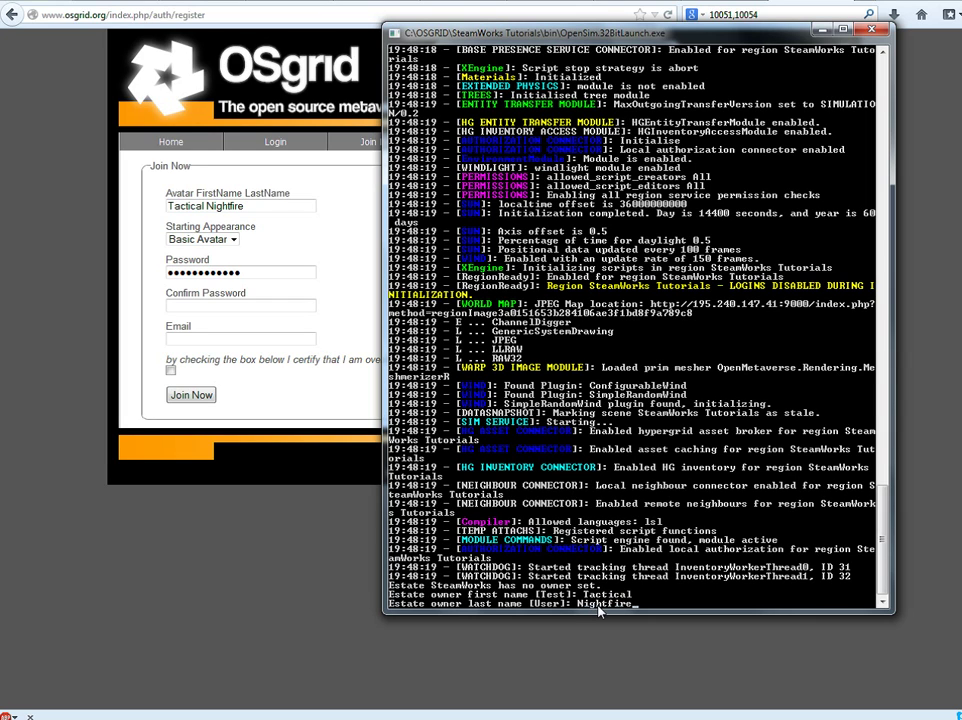
key("Return")
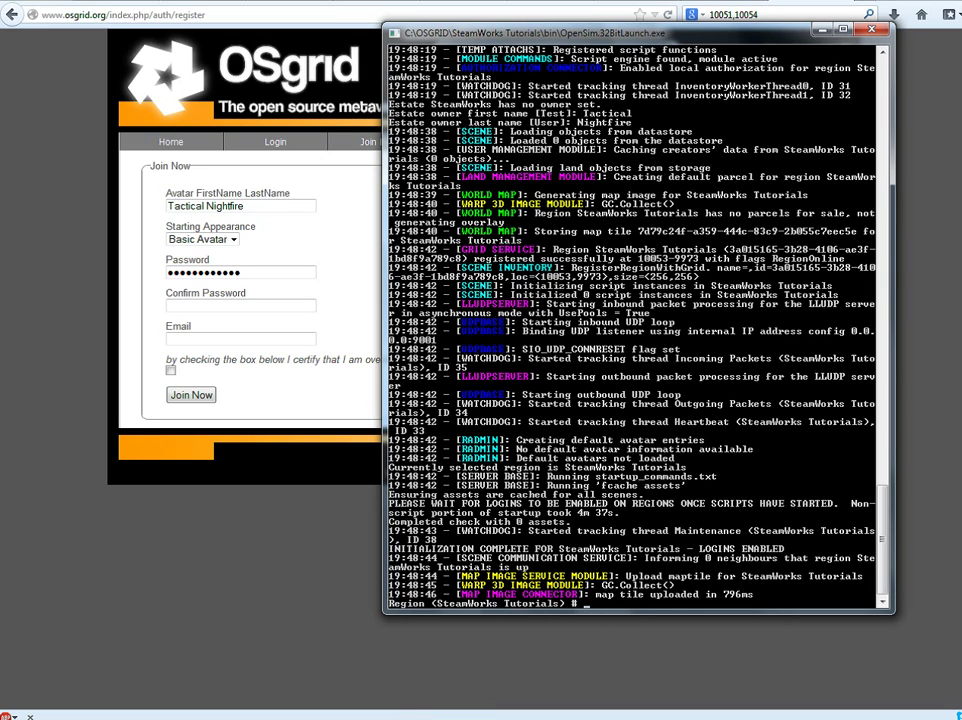
left_click(8, 714)
Step: Launch the Angstrom viewer and keep OSgrid as the grid to log onto
left_click(89, 272)
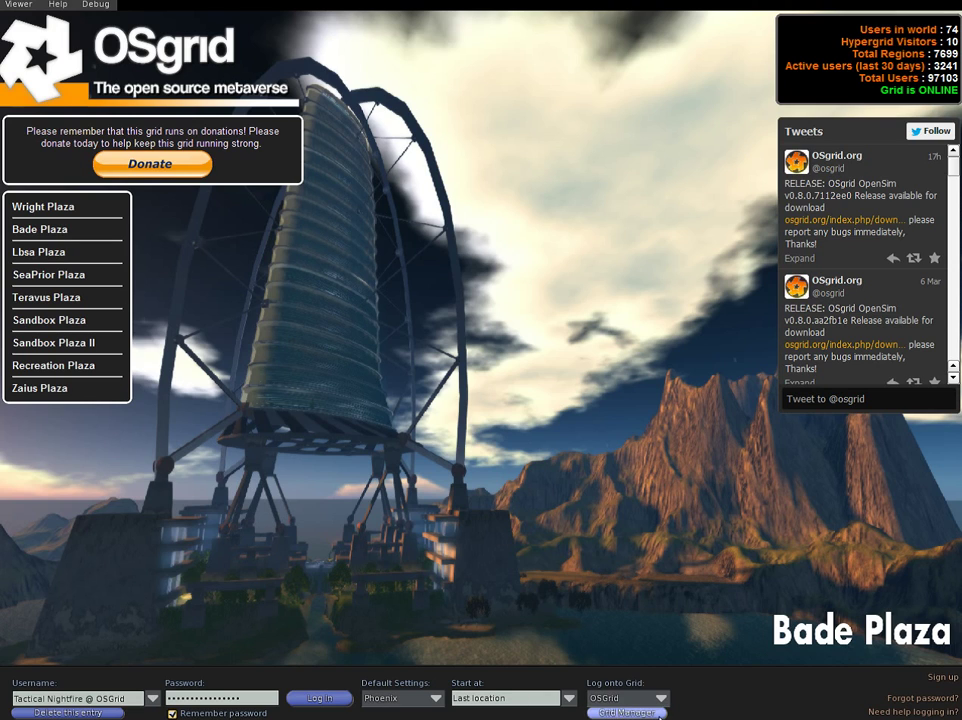
left_click(622, 697)
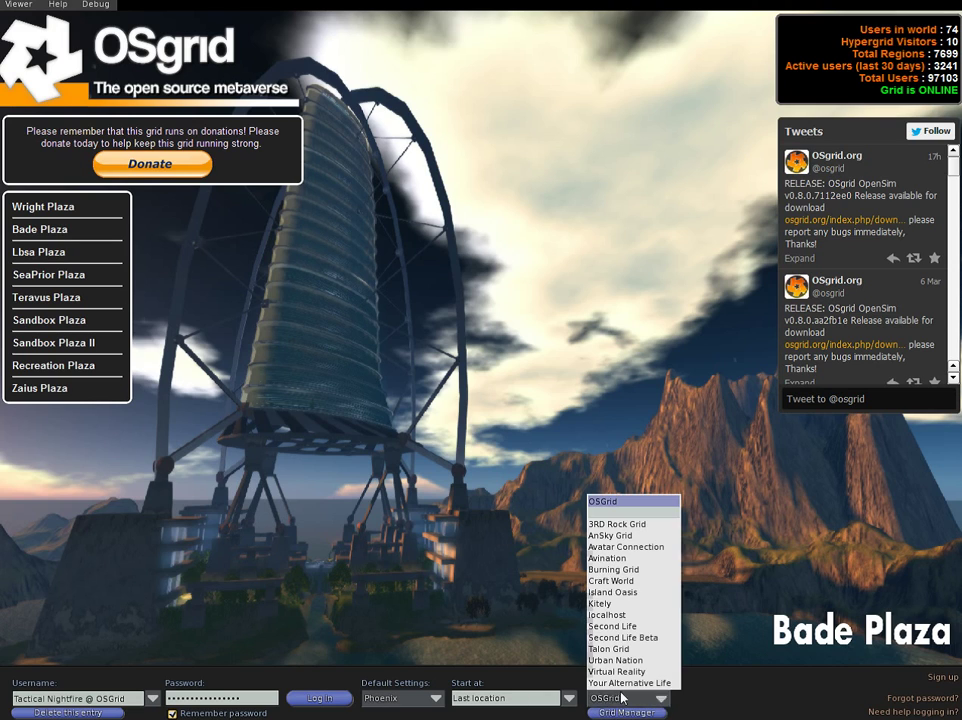
left_click(636, 702)
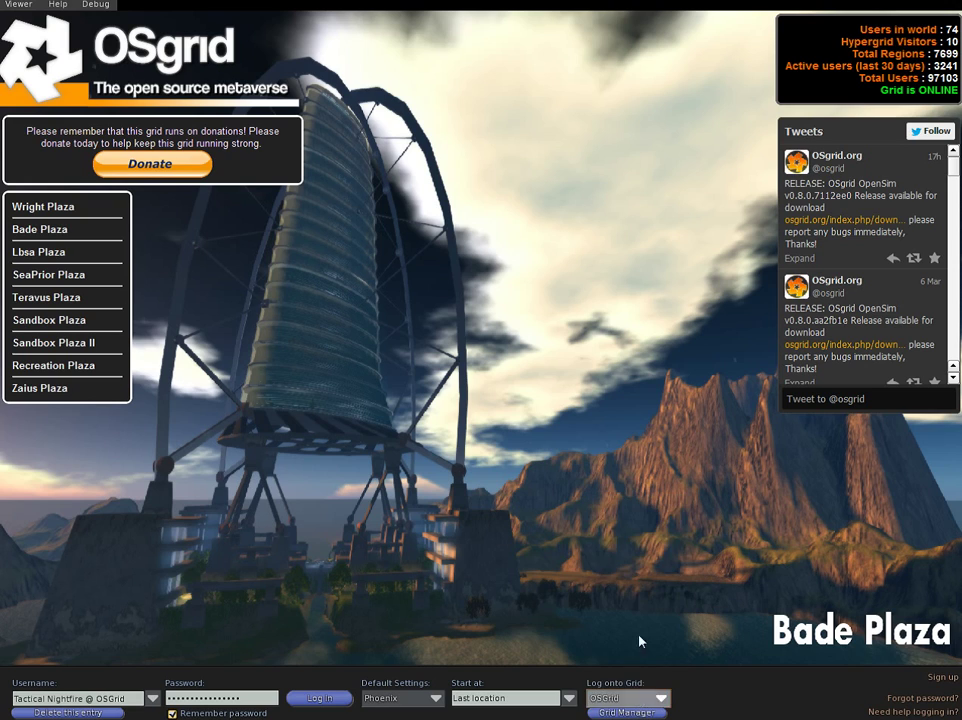
left_click(624, 697)
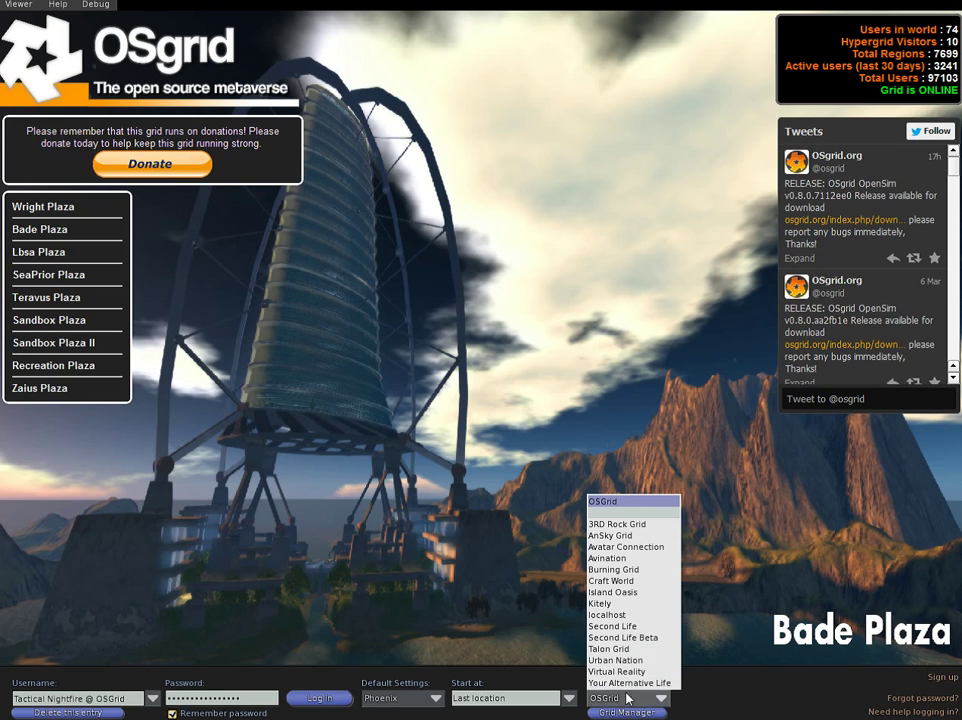
left_click(510, 708)
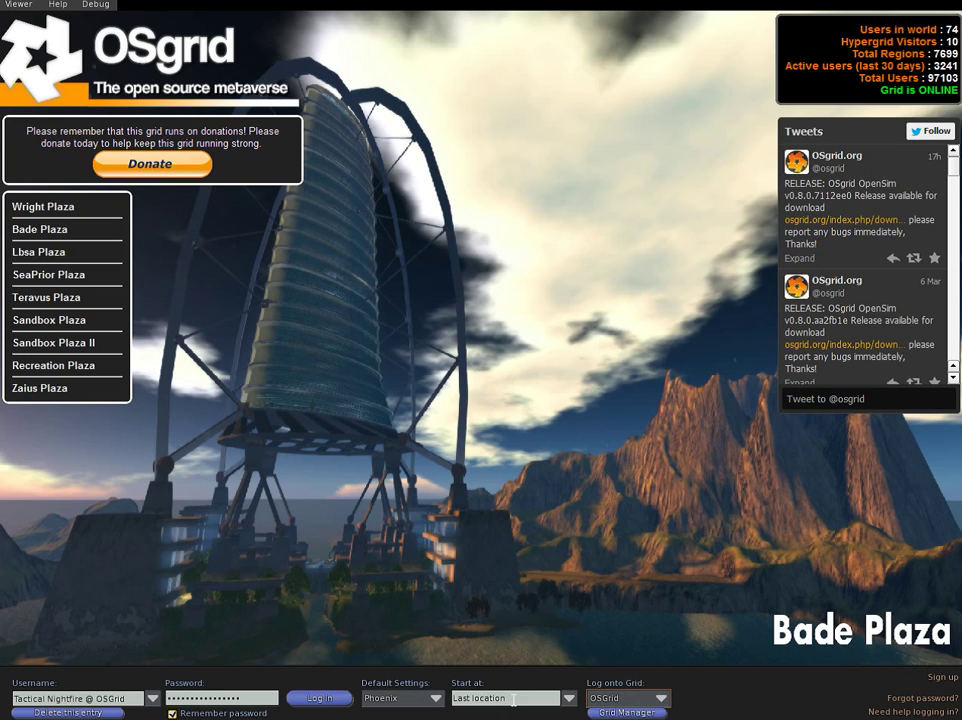
Step: Set the start location to SteamWorks Tutorials and re-enter the avatar username
left_click(514, 700)
key("alt+Tab")
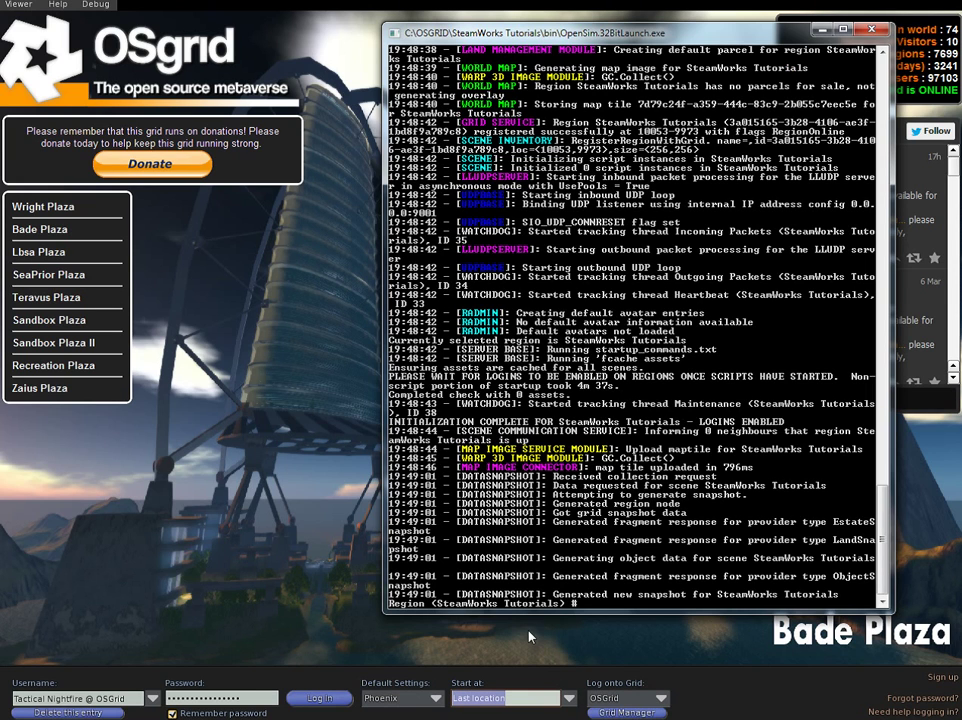
key("alt+Tab")
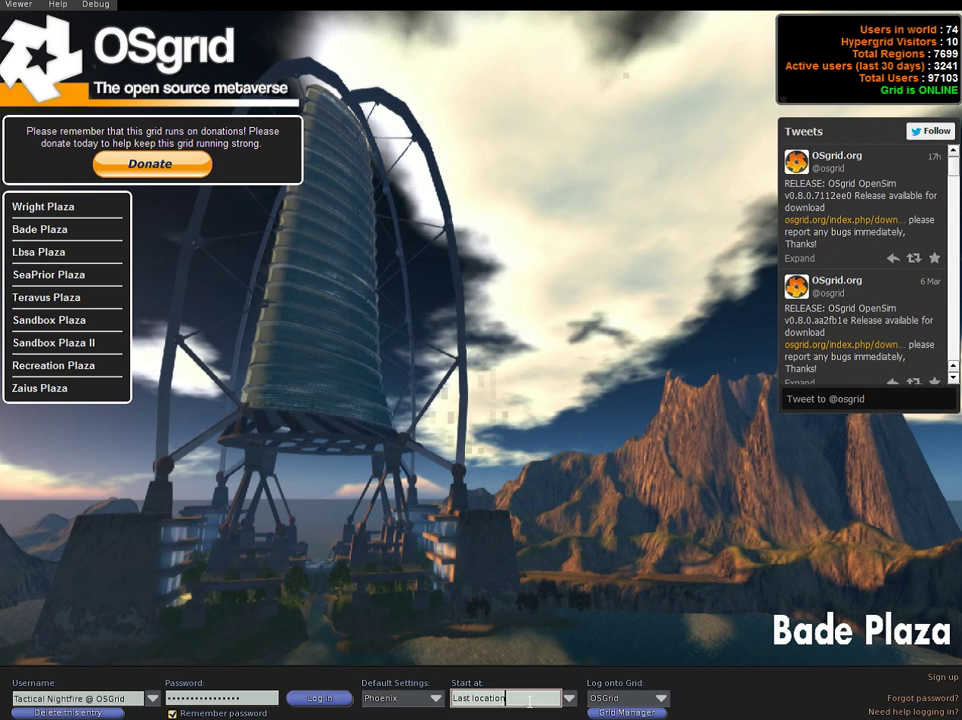
type("Ste")
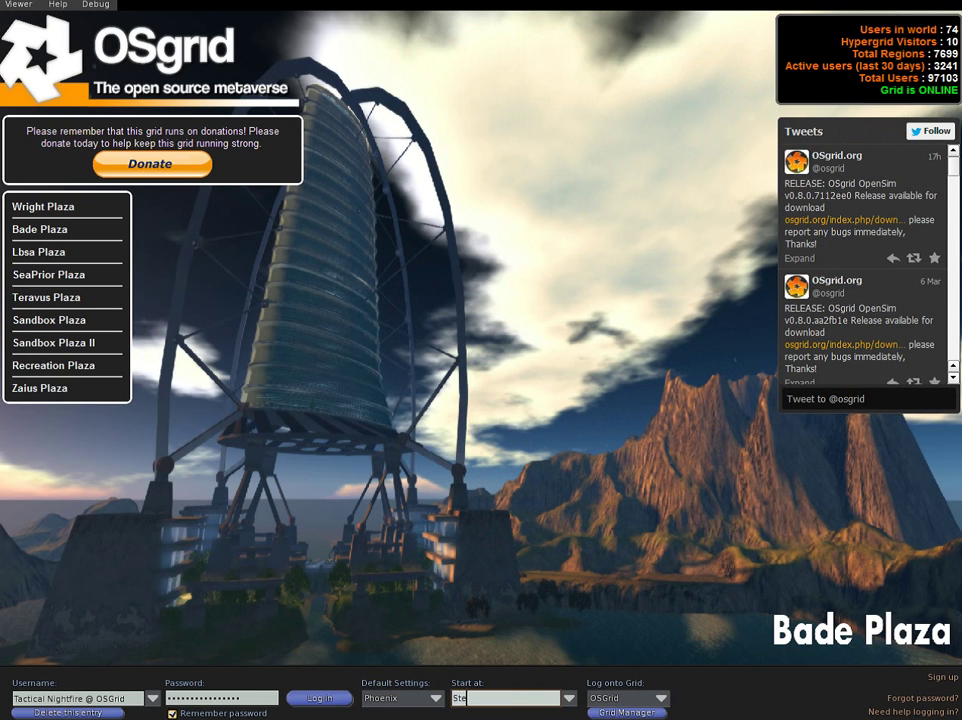
type("amWorks Tutorials")
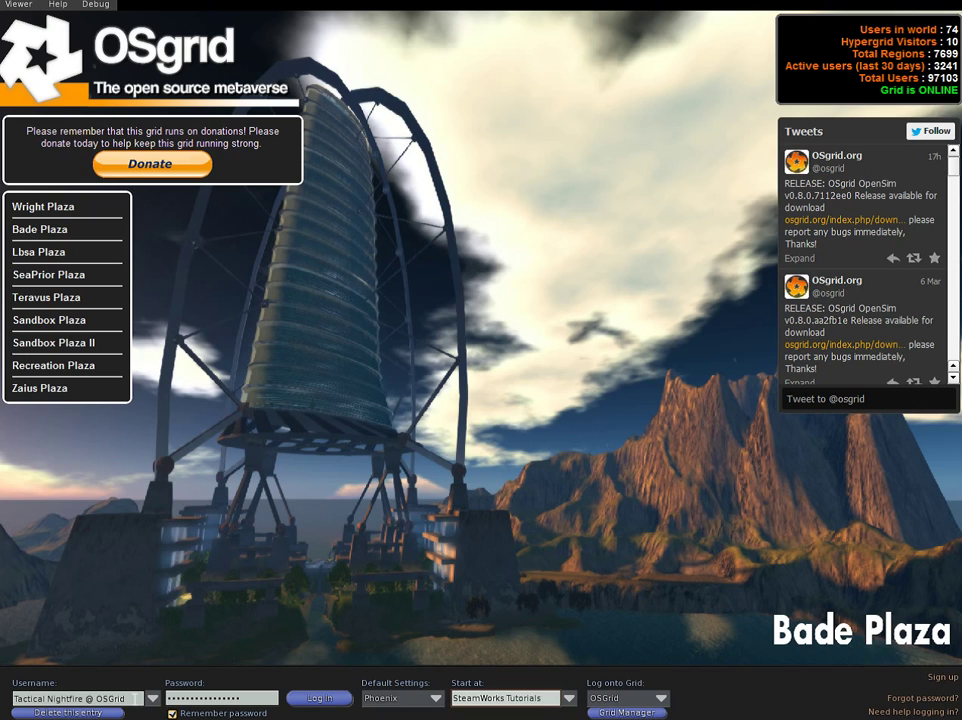
left_click(41, 693)
type("Tactical")
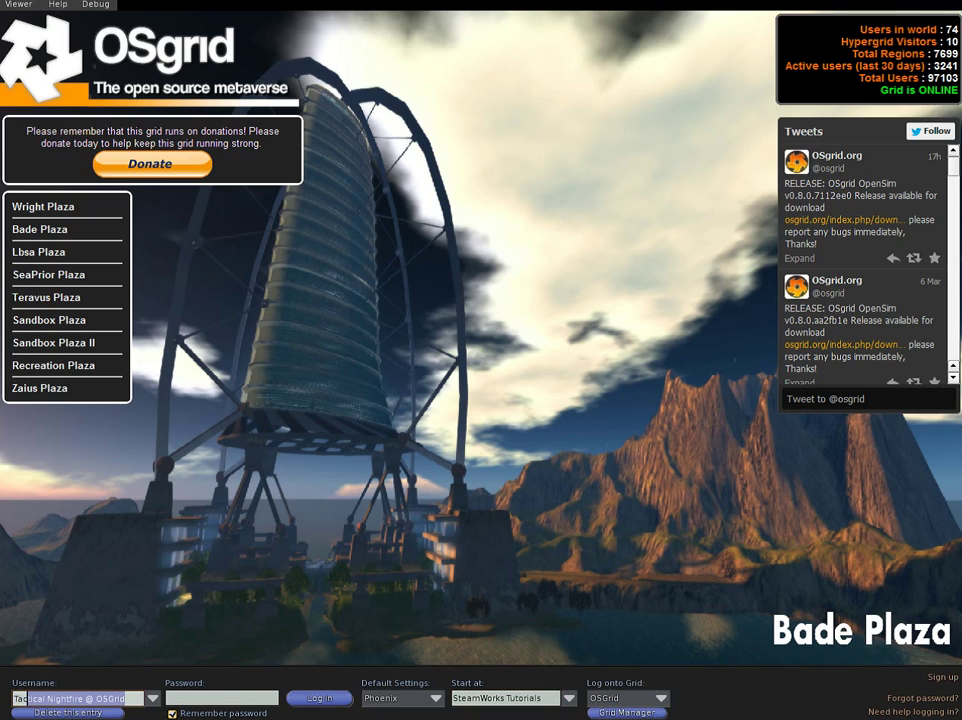
type(" Nigh")
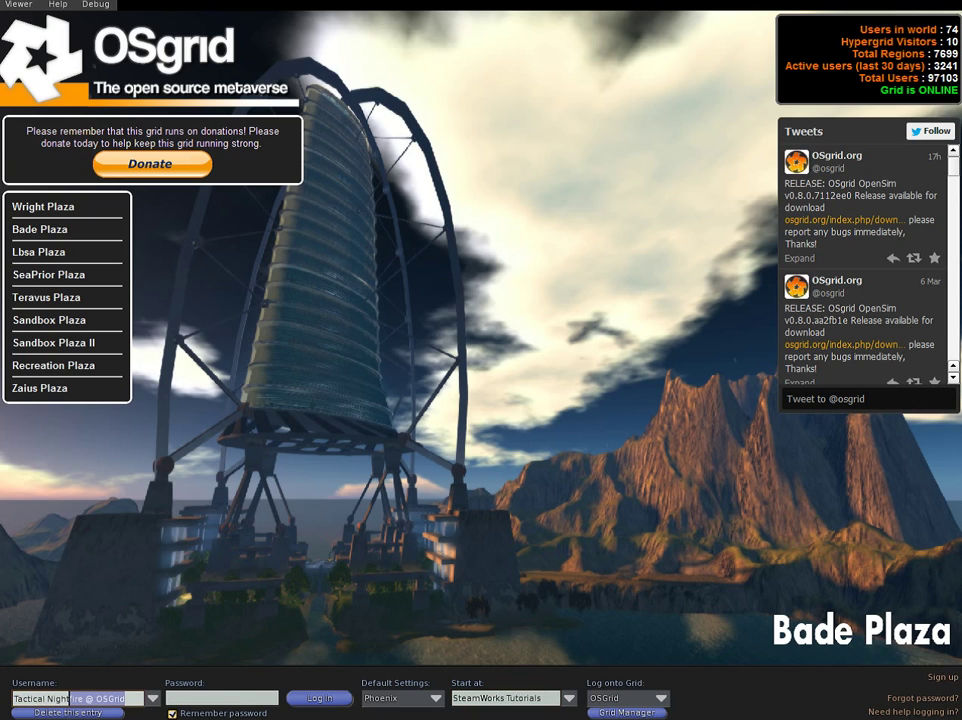
key("Tab")
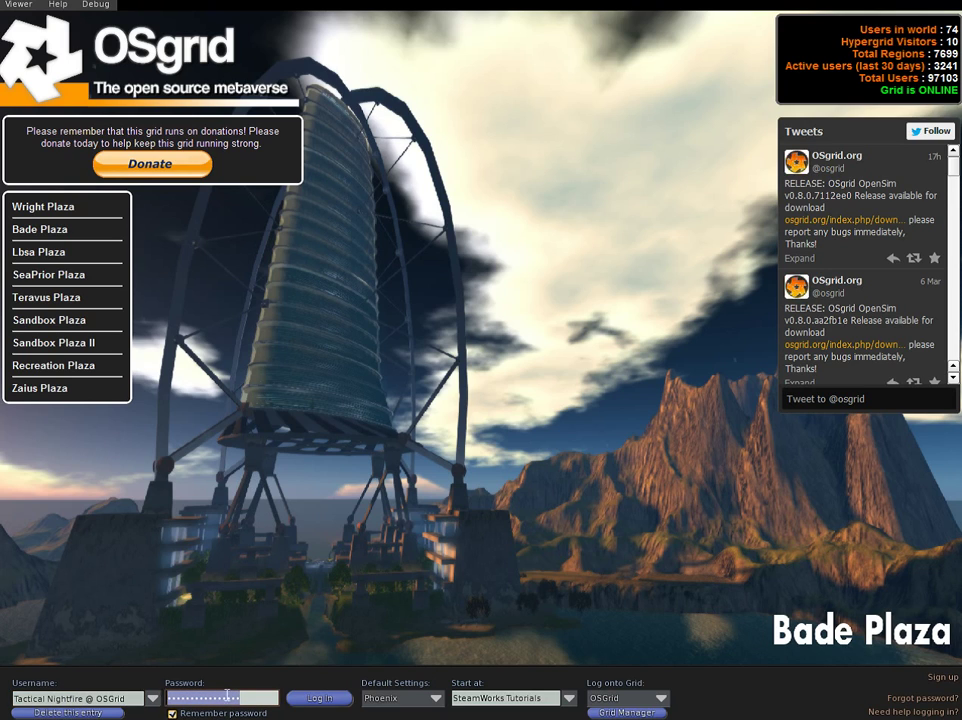
Step: Log in and keep the viewer's loading screen in front while SteamWorks Tutorials loads
left_click(316, 698)
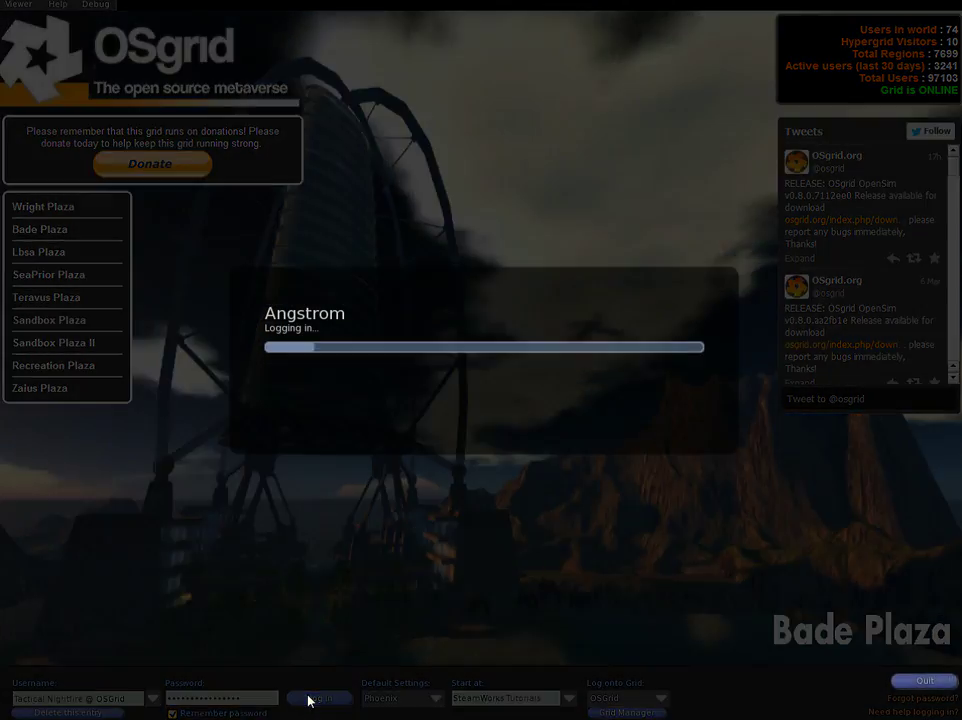
key("alt+Tab")
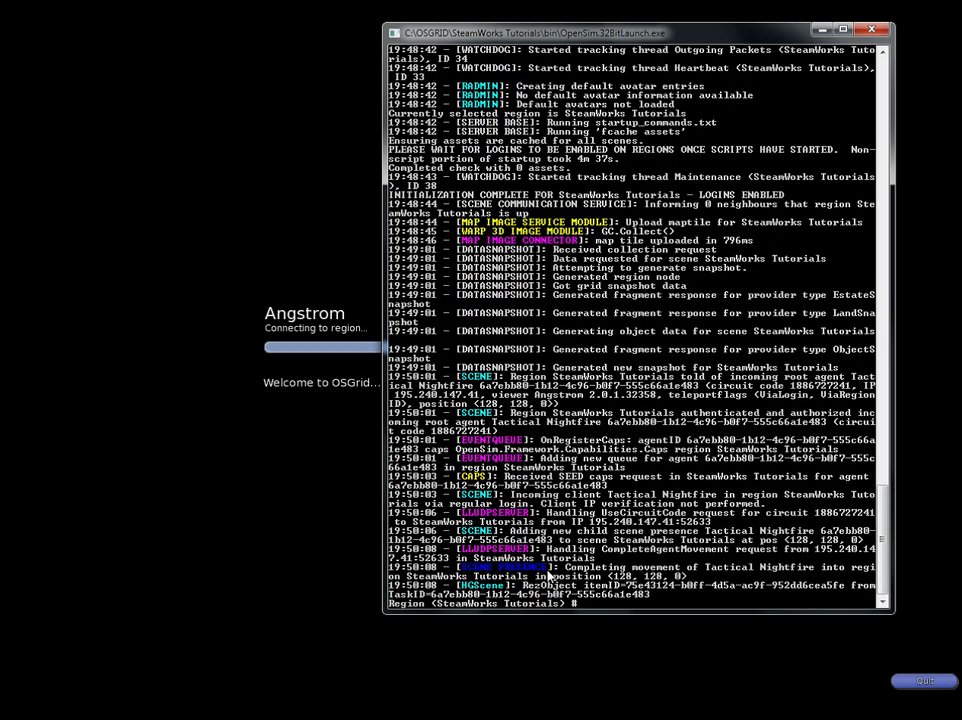
left_click(318, 434)
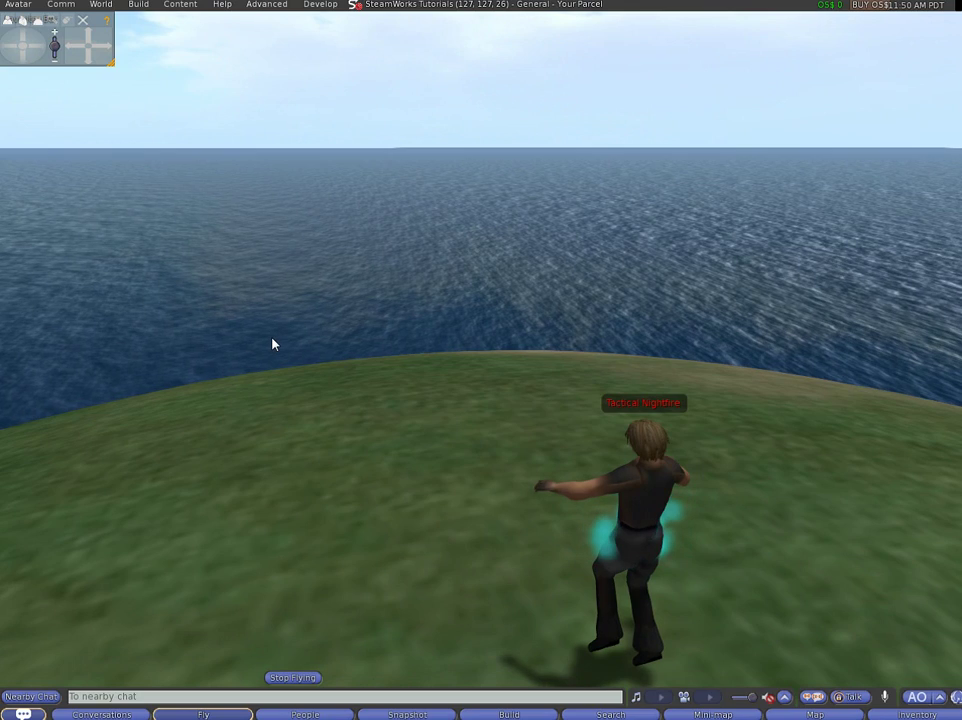
Step: Land the avatar, walk it forward, and orbit and pan the camera to face it
key("Home")
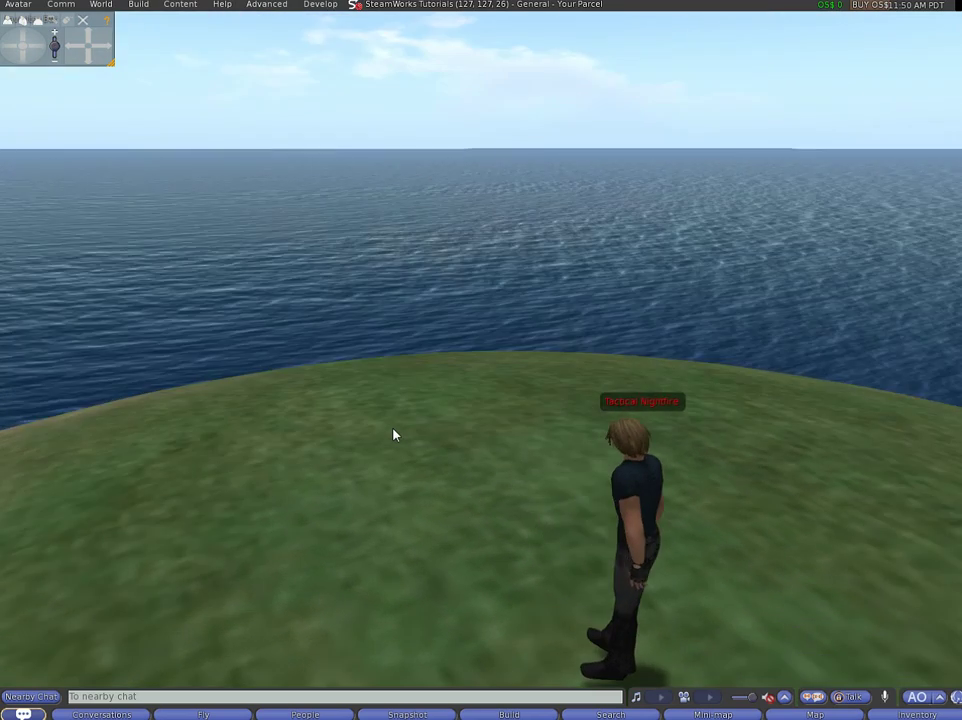
key("Up")
left_click(11, 47)
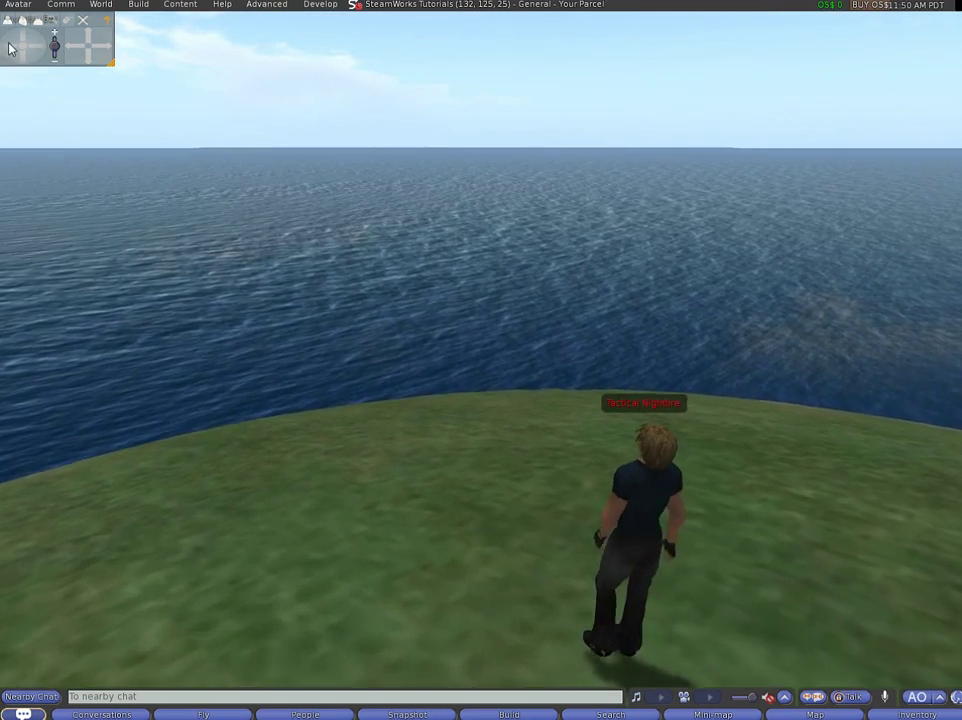
left_click_drag(11, 47, 11, 47)
scroll(229, 387, "up", 5)
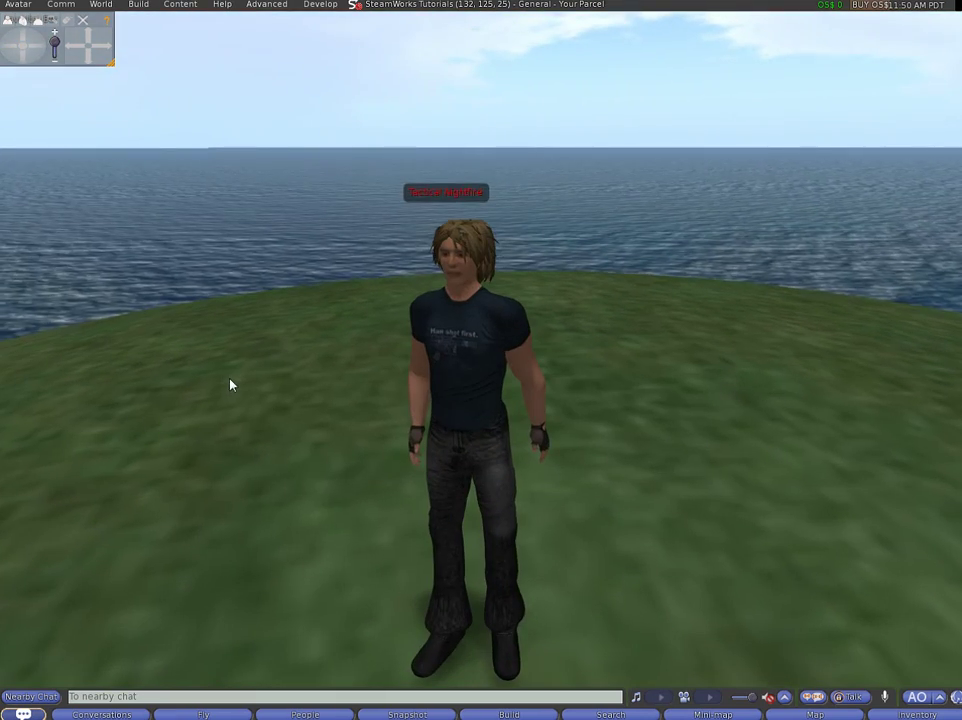
left_click(92, 61)
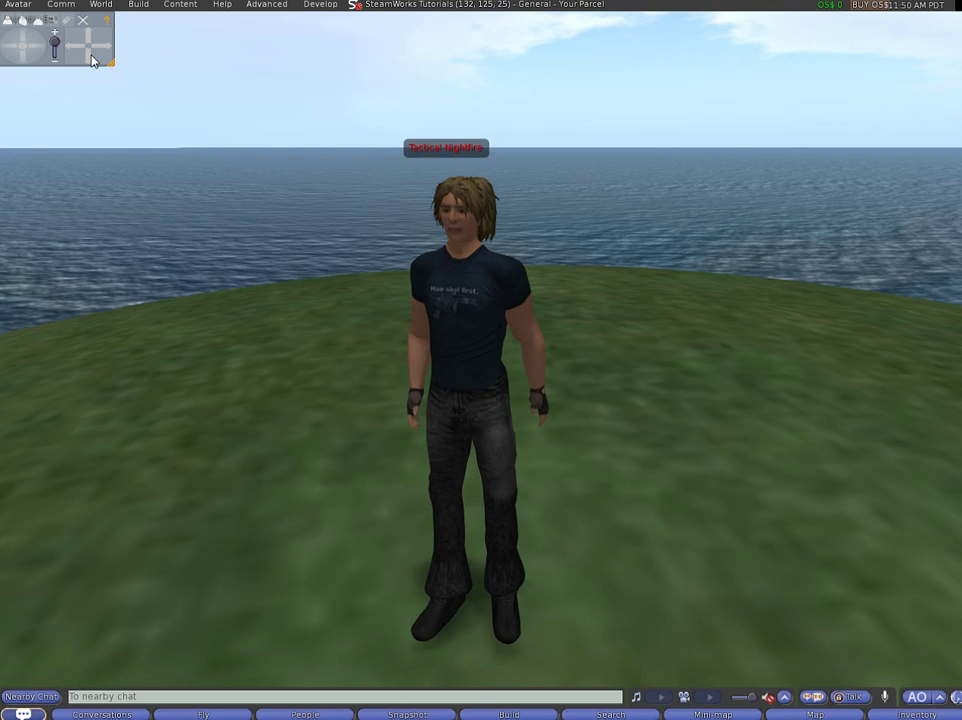
left_click_drag(92, 61, 92, 58)
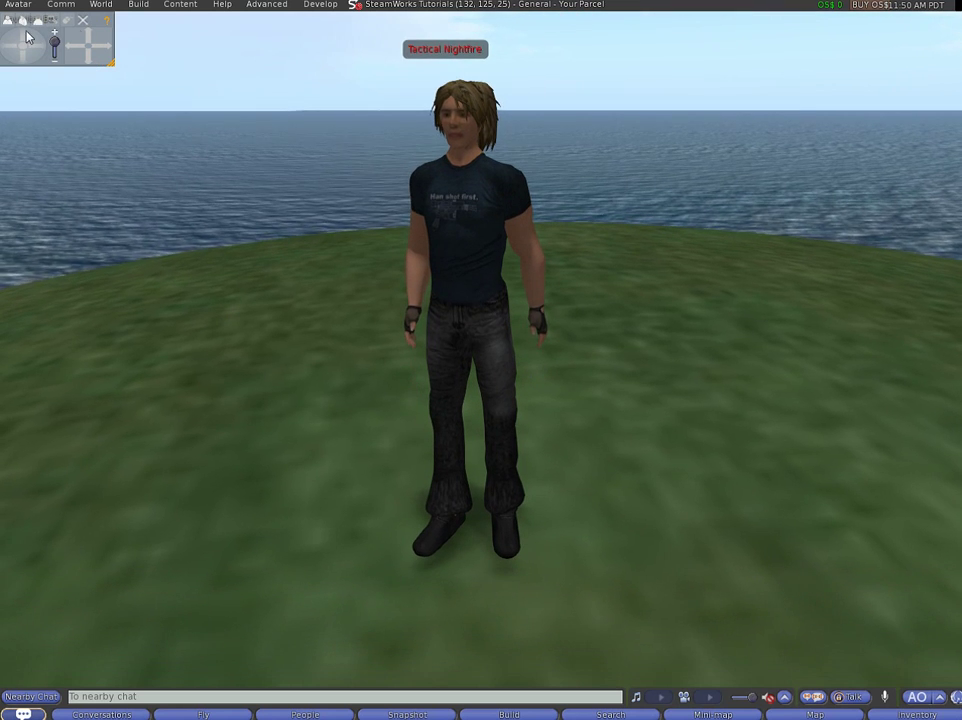
left_click_drag(94, 37, 94, 37)
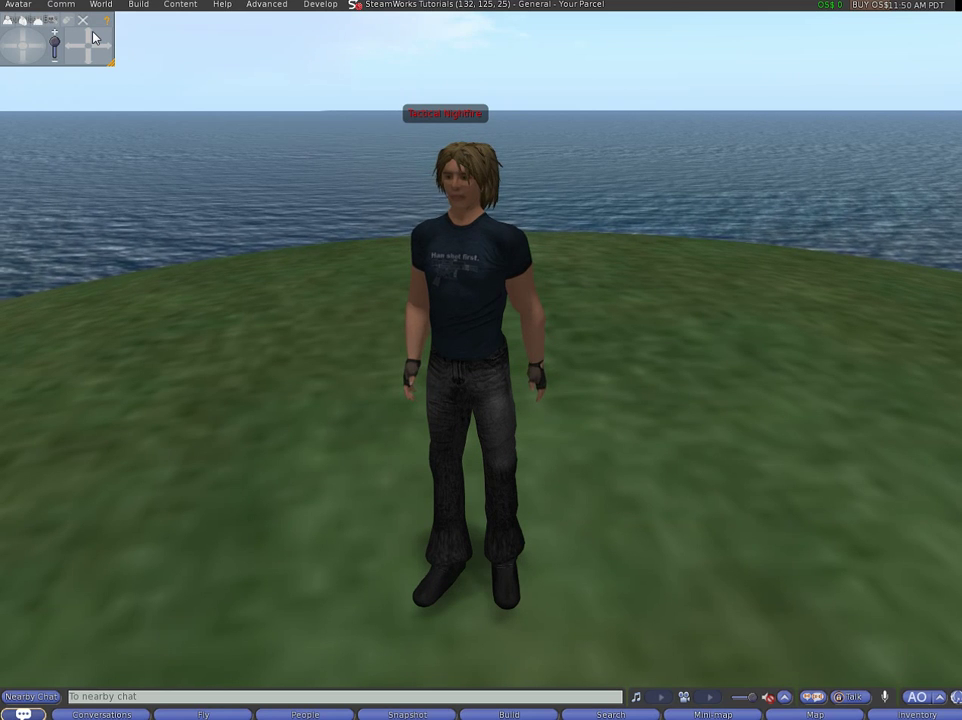
left_click(316, 8)
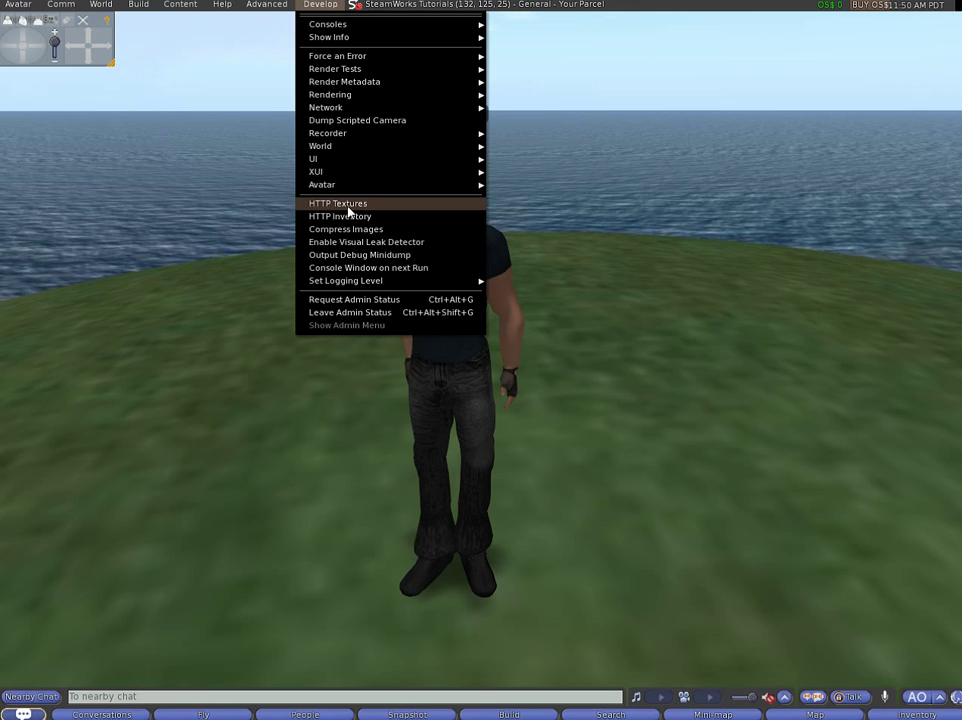
left_click(275, 365)
left_click(268, 6)
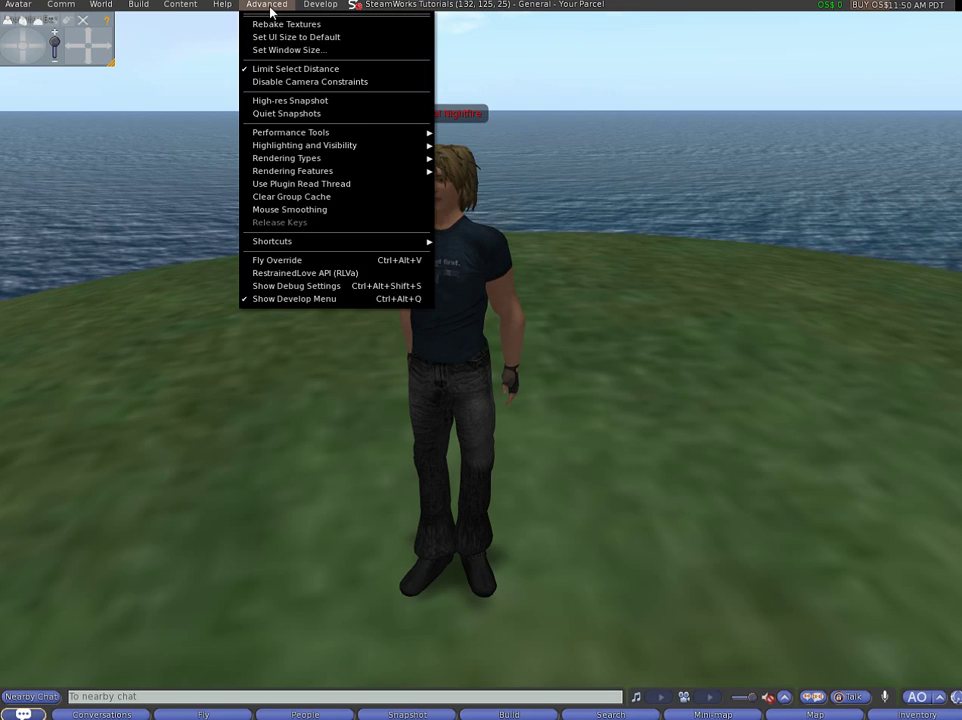
mouse_move(320, 8)
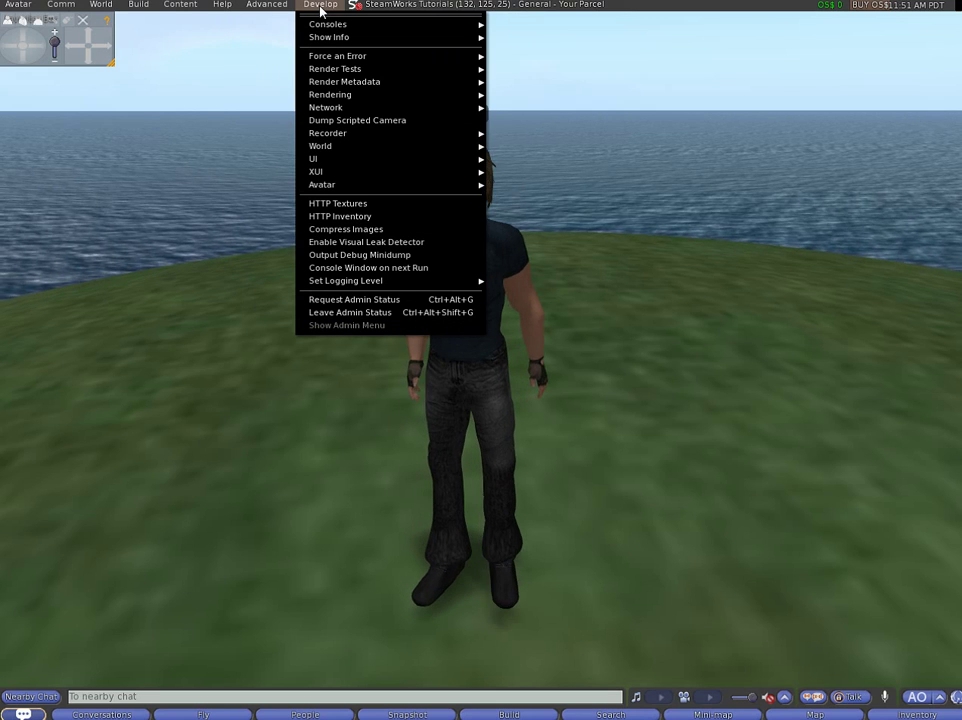
left_click(365, 359)
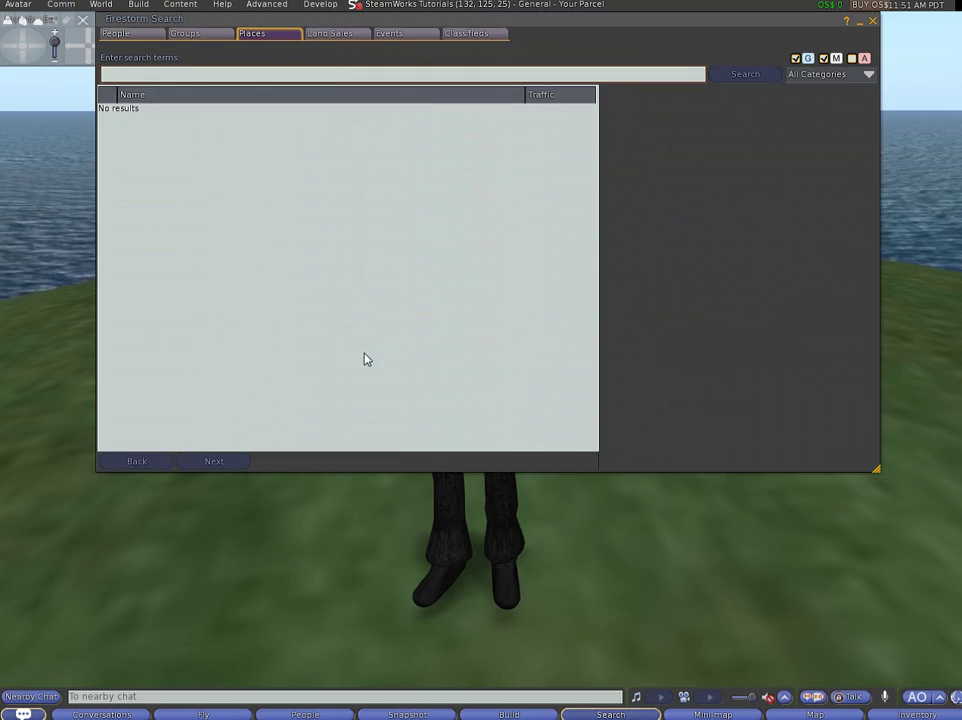
left_click(260, 74)
type("clothing")
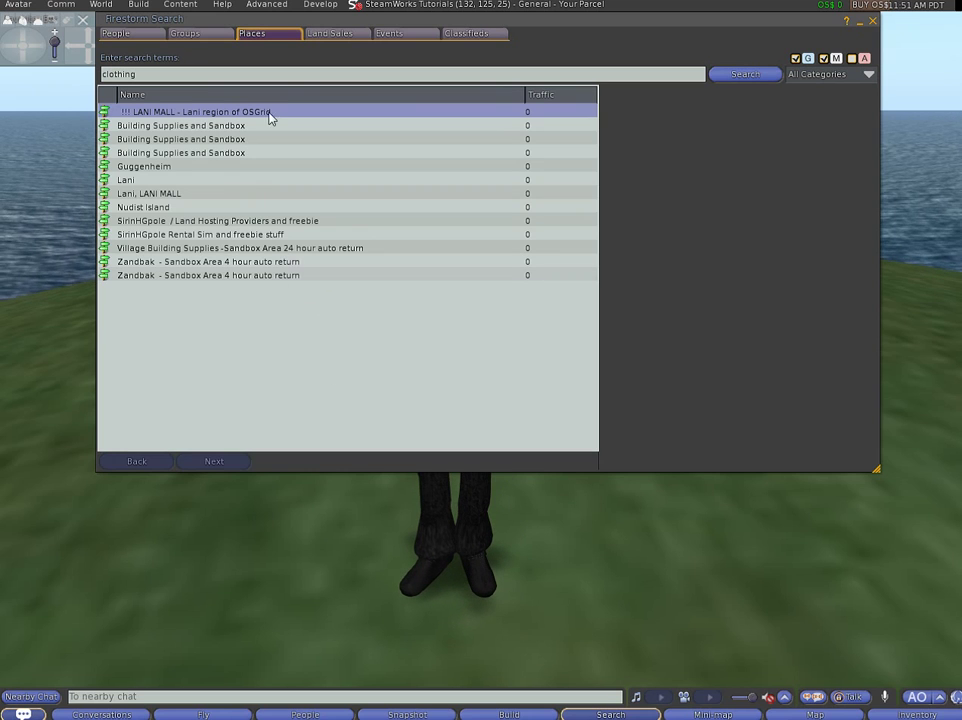
left_click_drag(253, 20, 640, 350)
left_click_drag(560, 348, 244, 19)
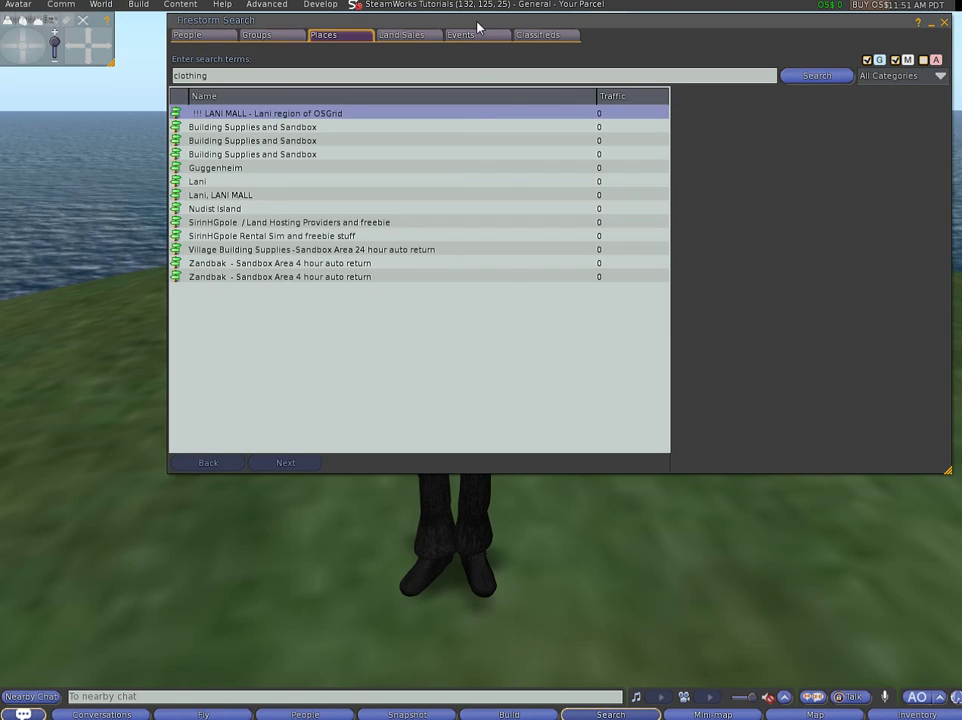
left_click_drag(486, 20, 311, 15)
left_click_drag(371, 20, 410, 30)
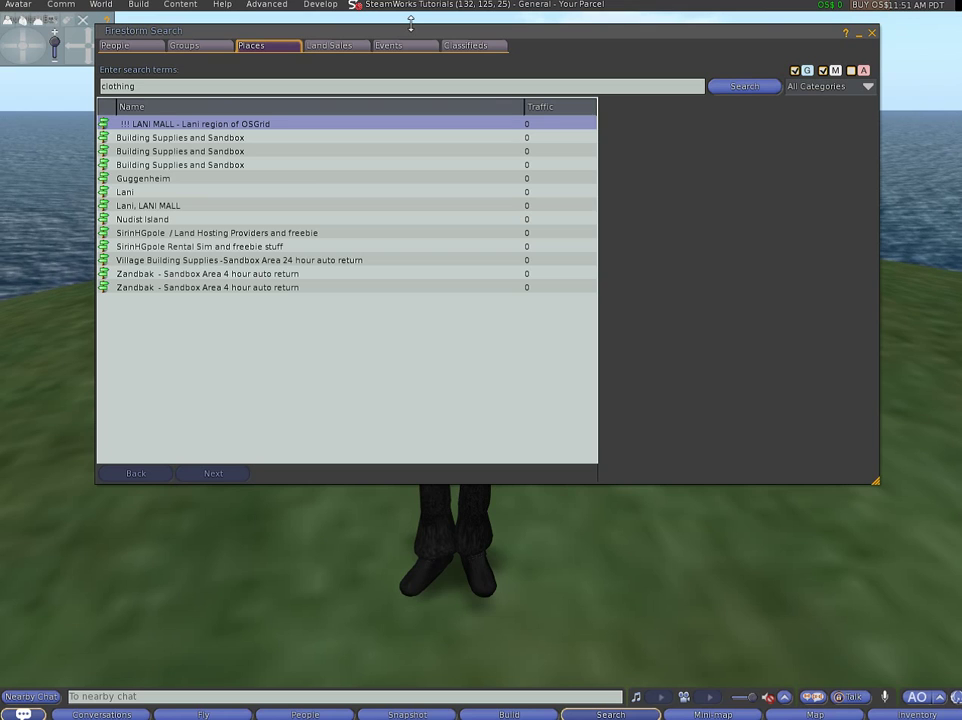
left_click(210, 220)
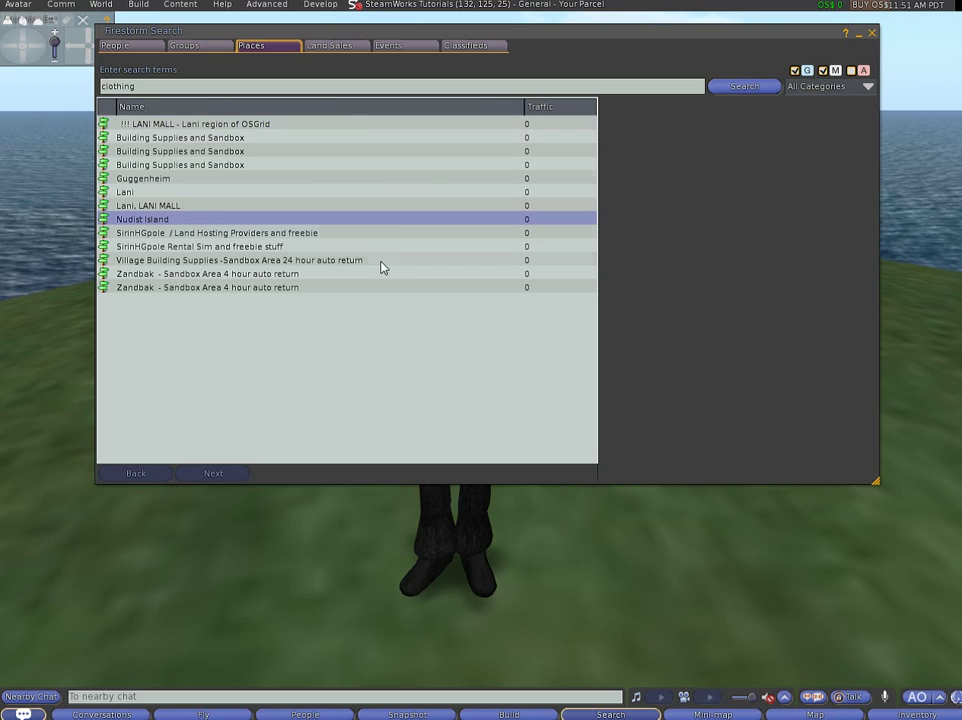
left_click(252, 141)
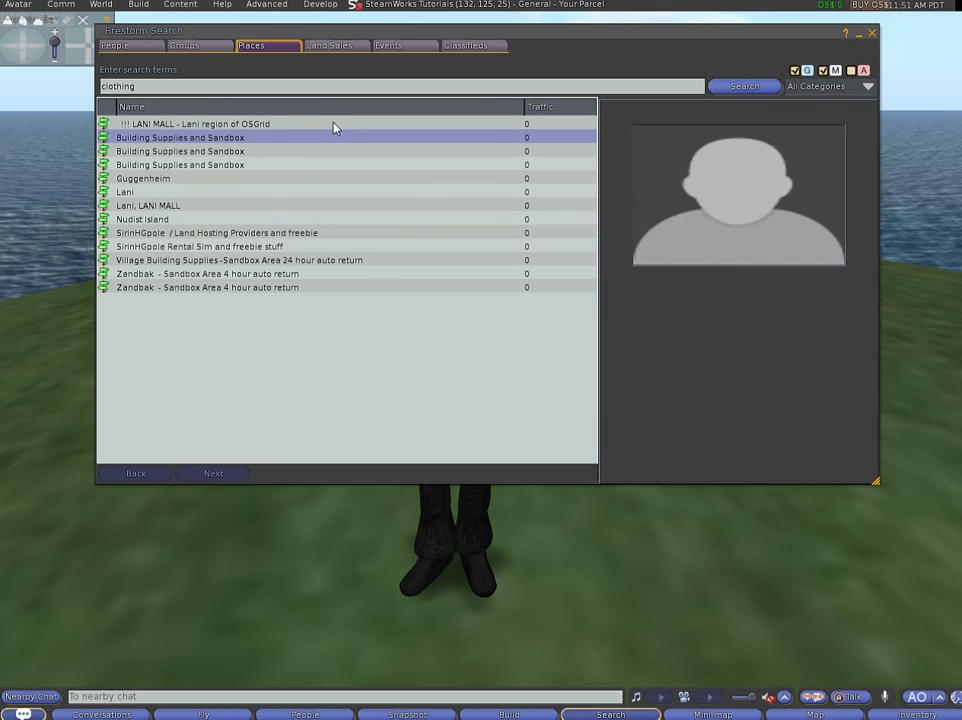
left_click(316, 124)
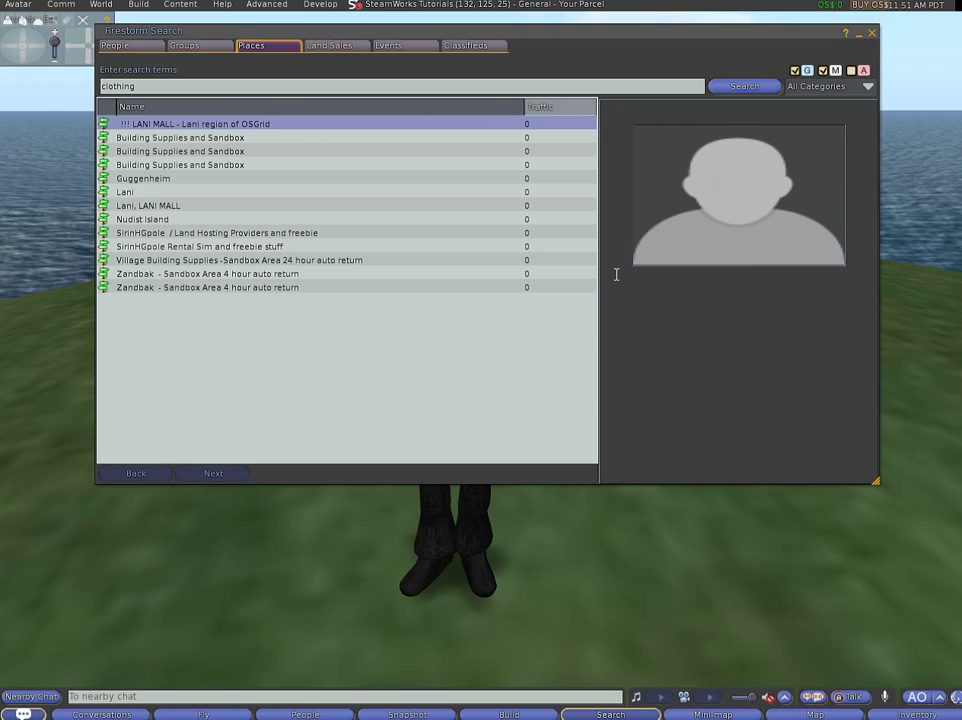
left_click(873, 32)
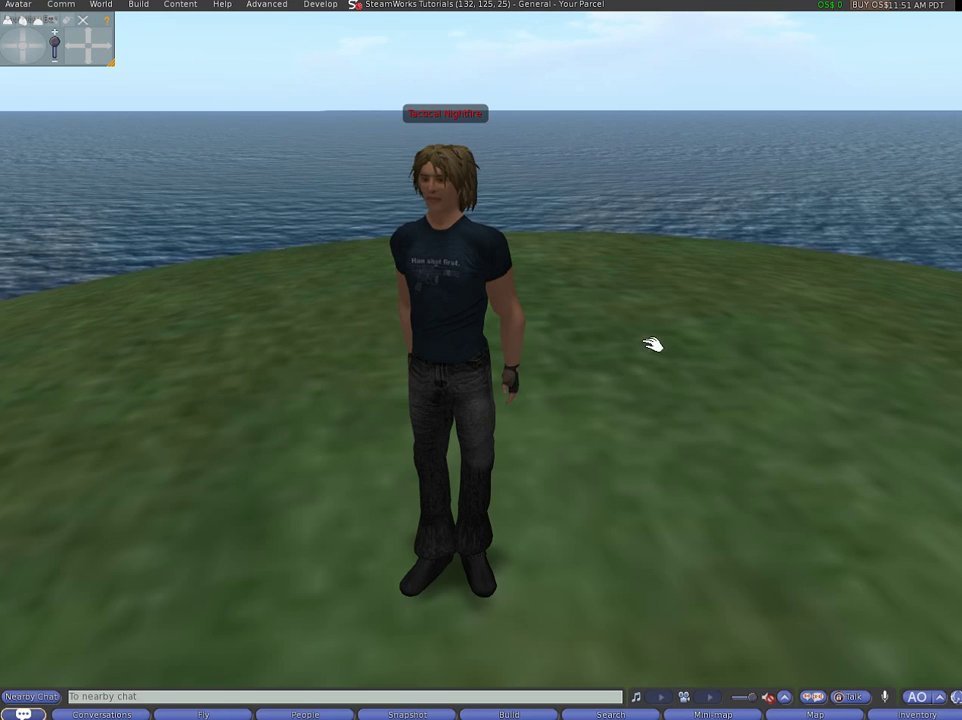
key("ctrl+i")
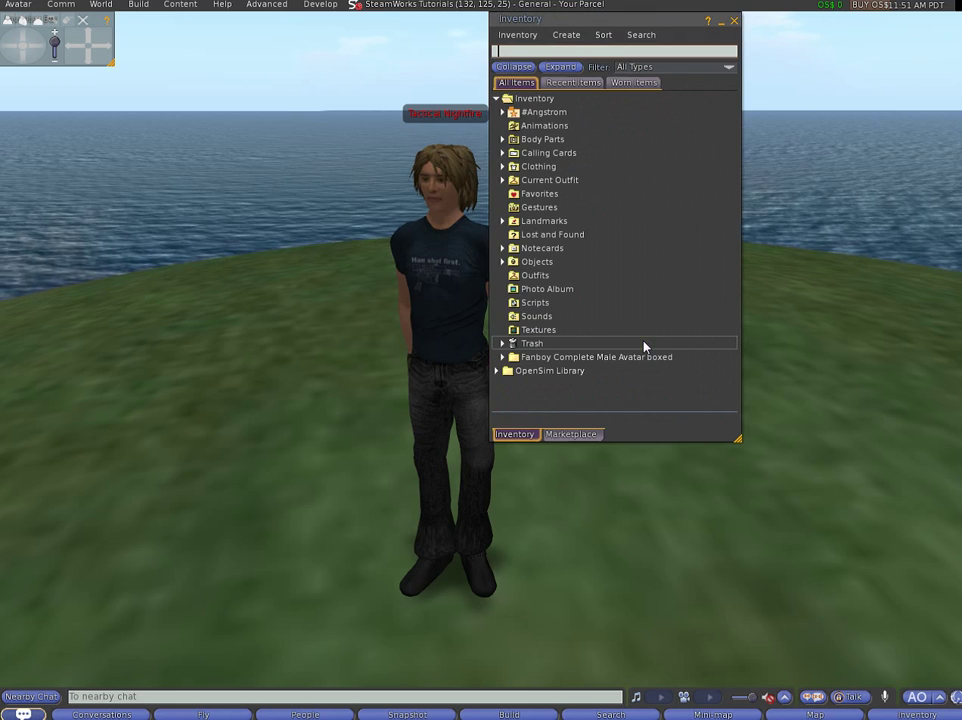
right_click(545, 181)
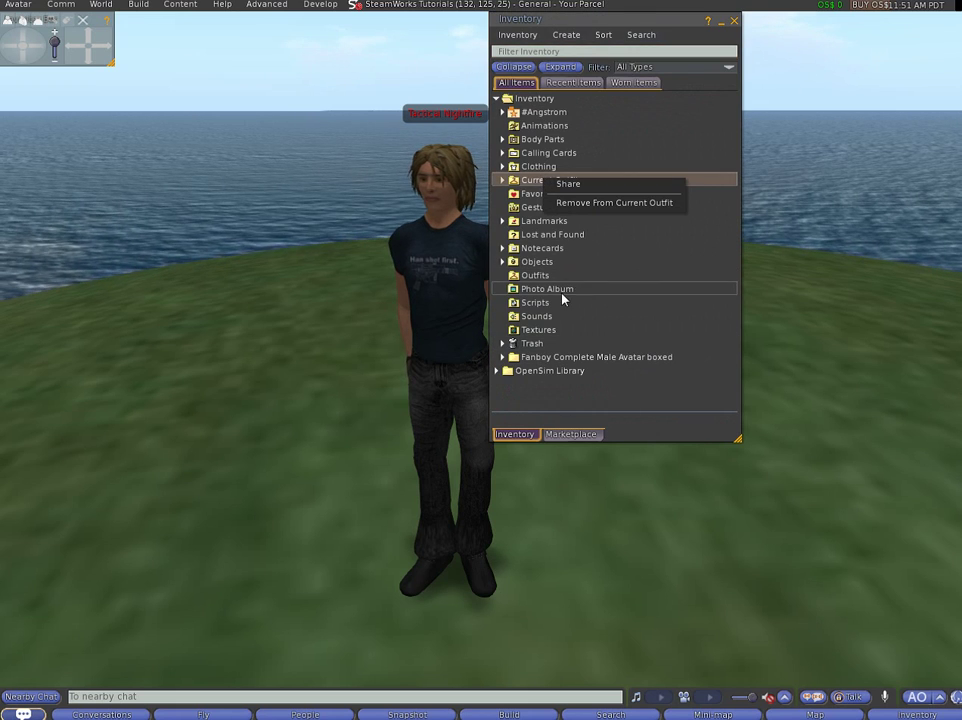
left_click(857, 318)
left_click(735, 22)
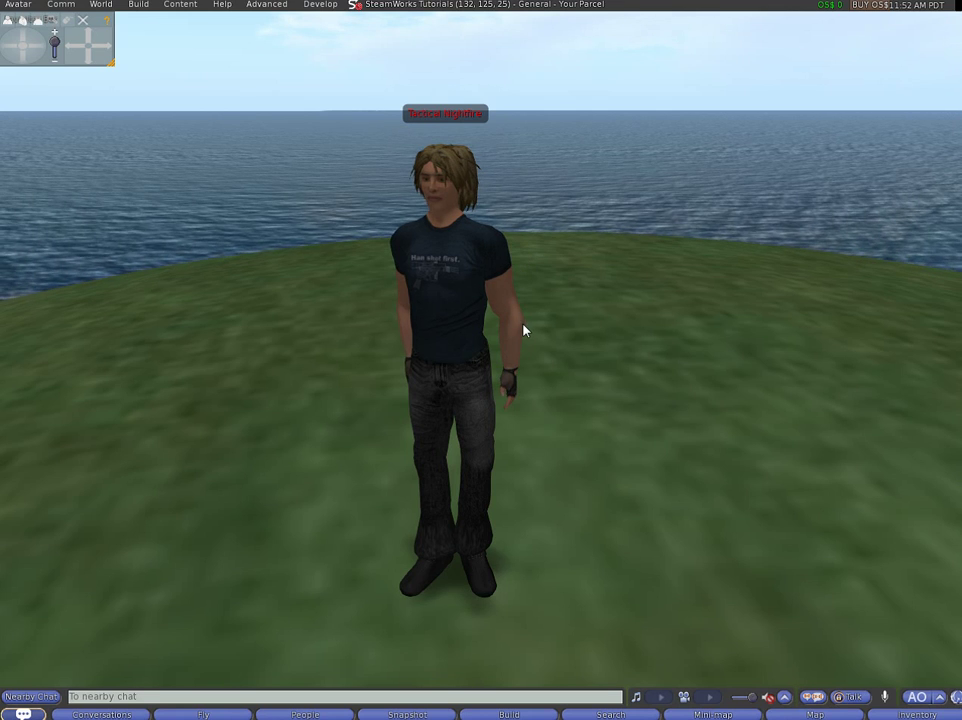
mouse_move(170, 679)
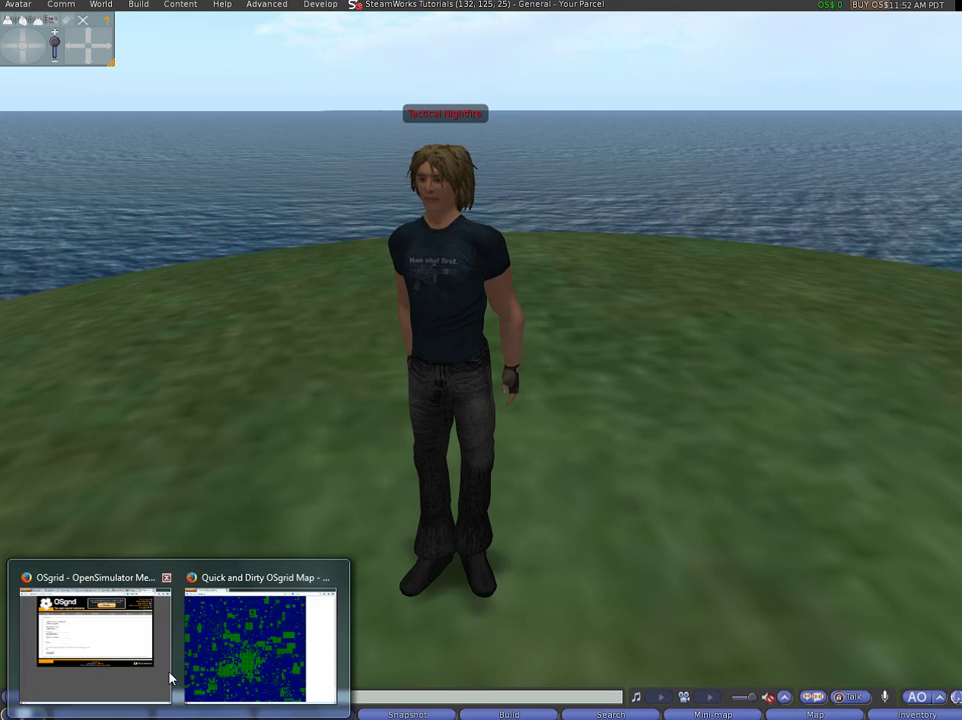
left_click(251, 664)
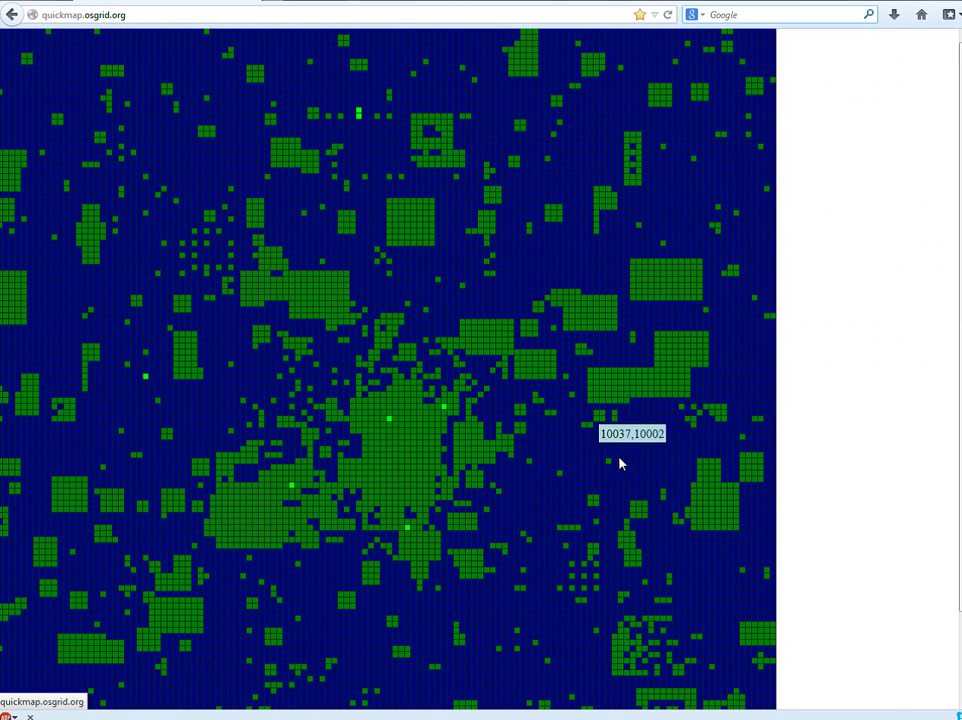
left_click(627, 715)
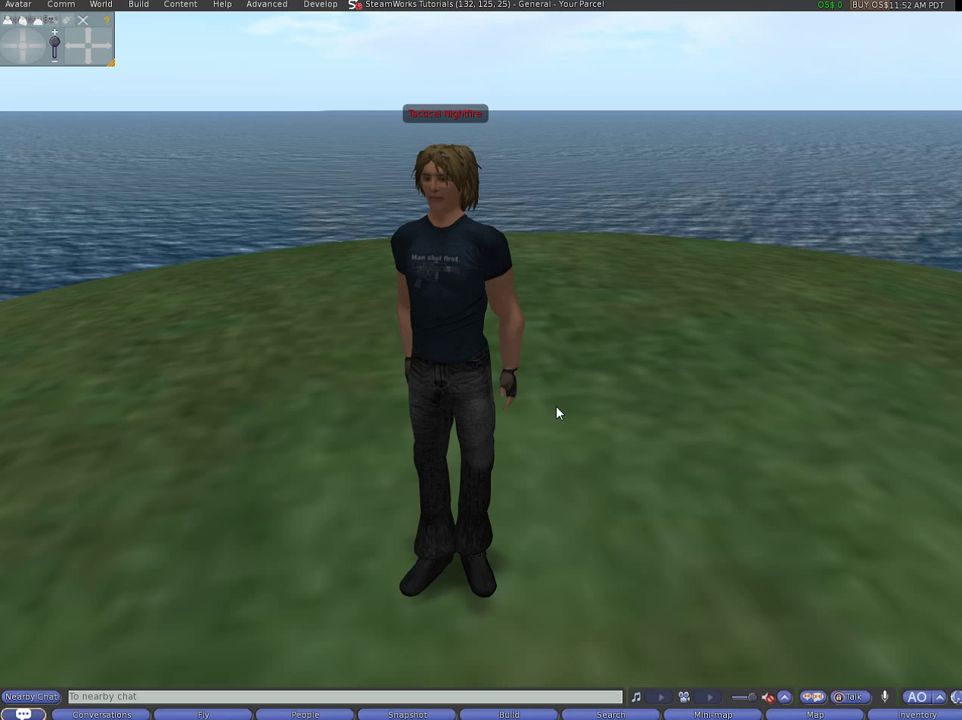